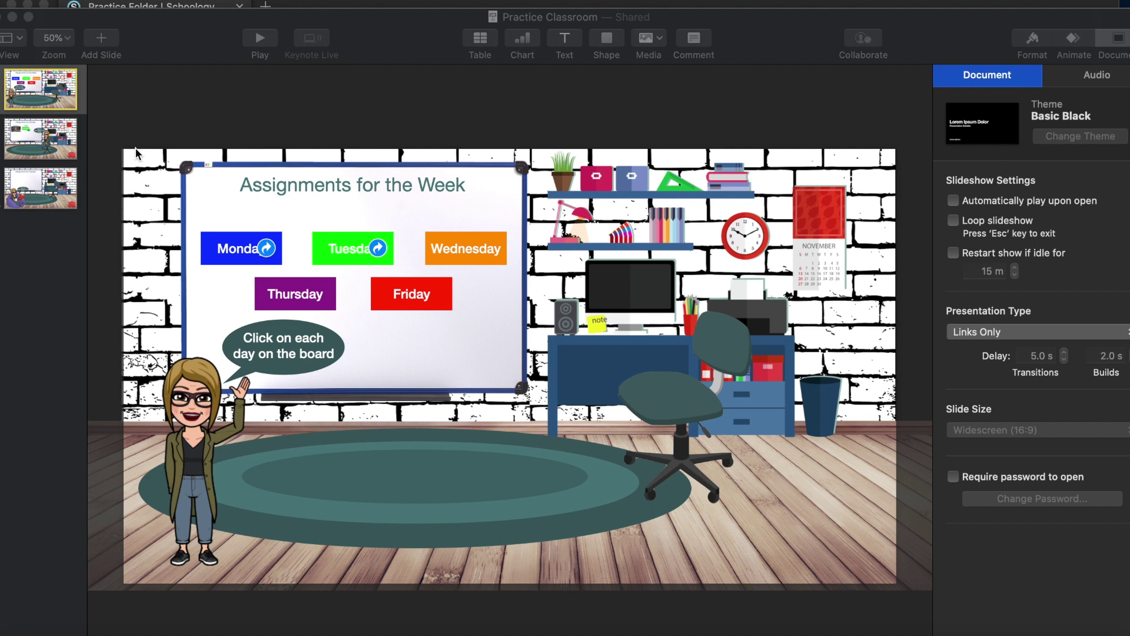
Step: Bring the Keynote window with the Practice Classroom deck to the front
left_click(149, 43)
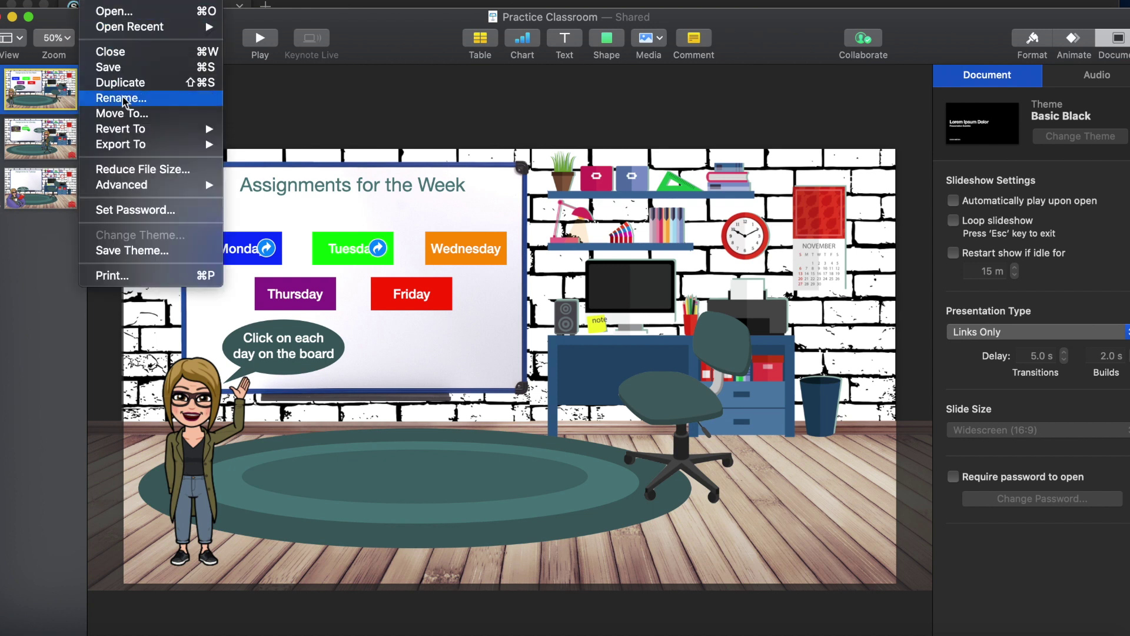
Step: Set up a JPEG image export limited to a From slide range and proceed to saving
mouse_move(123, 145)
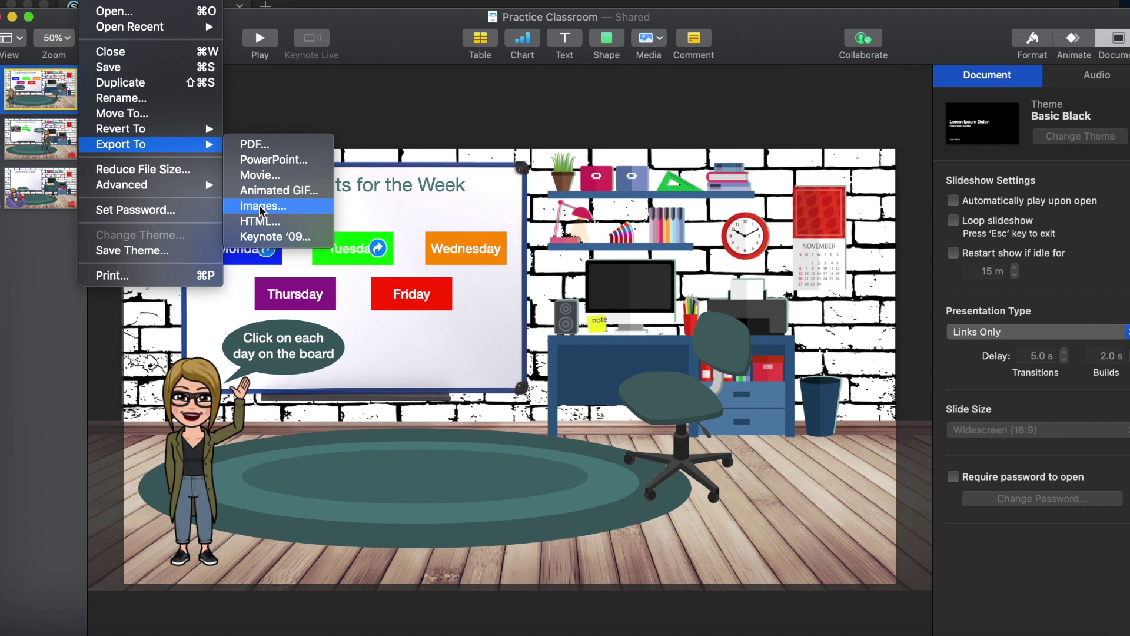
left_click(261, 209)
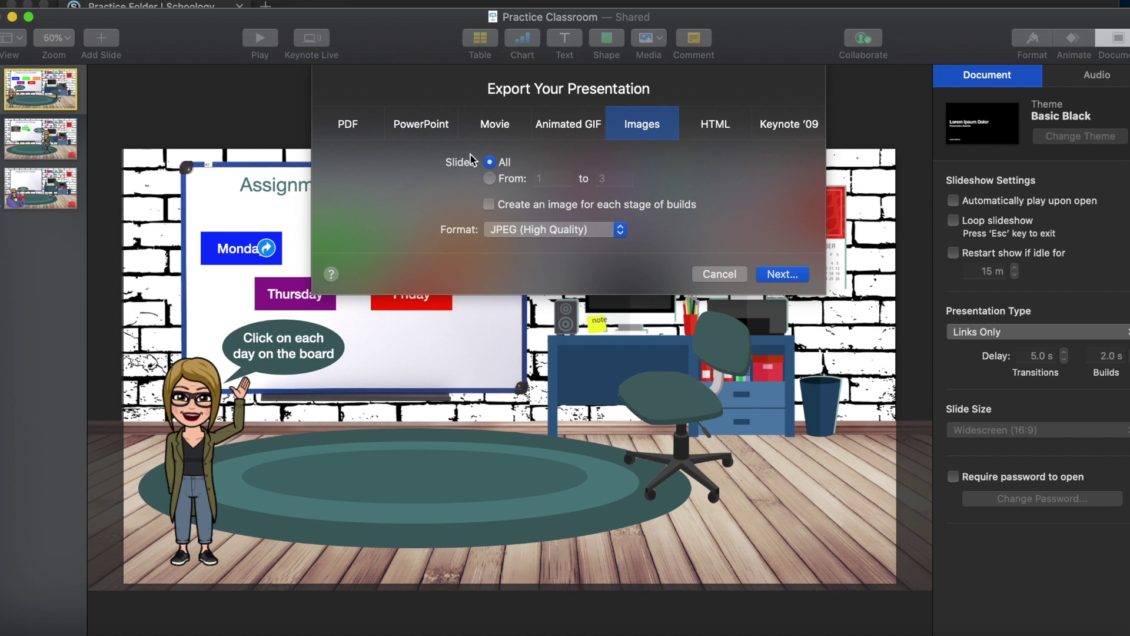
left_click(491, 179)
left_click(618, 177)
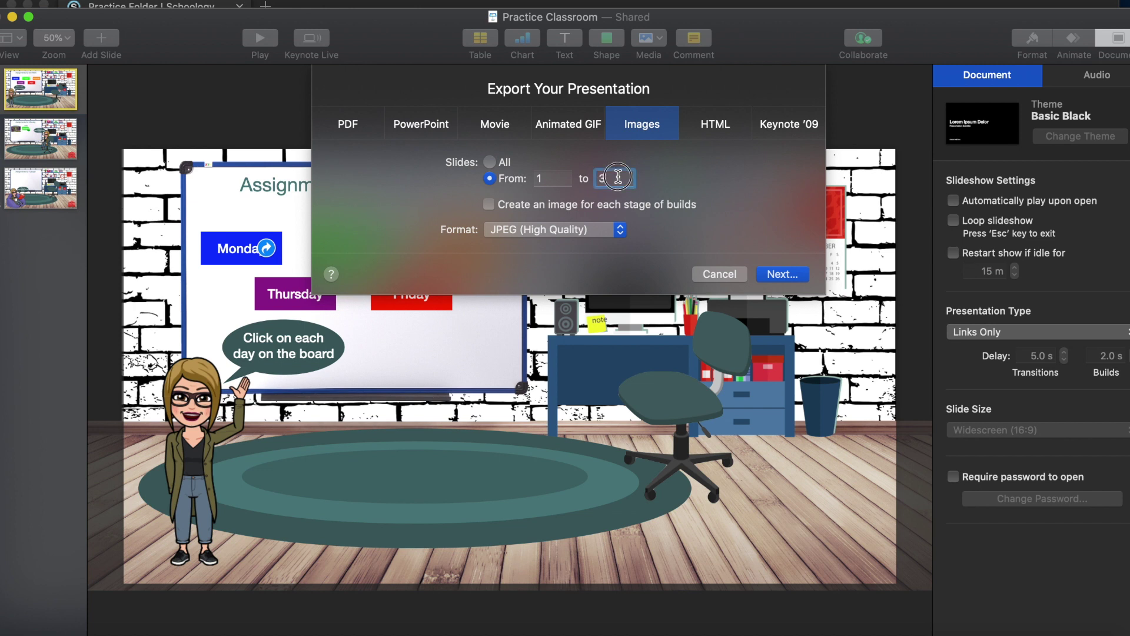
key("BackSpace")
left_click(792, 278)
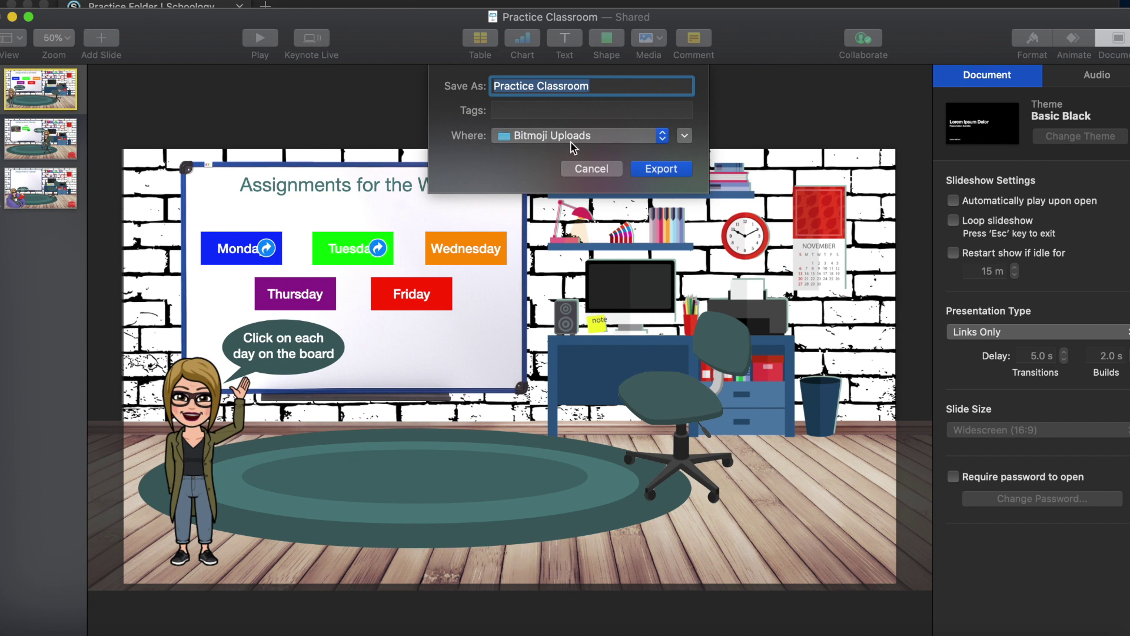
Step: Export the images as Practice Classroom into iCloud Documents > Bitmoji Uploads
left_click(685, 142)
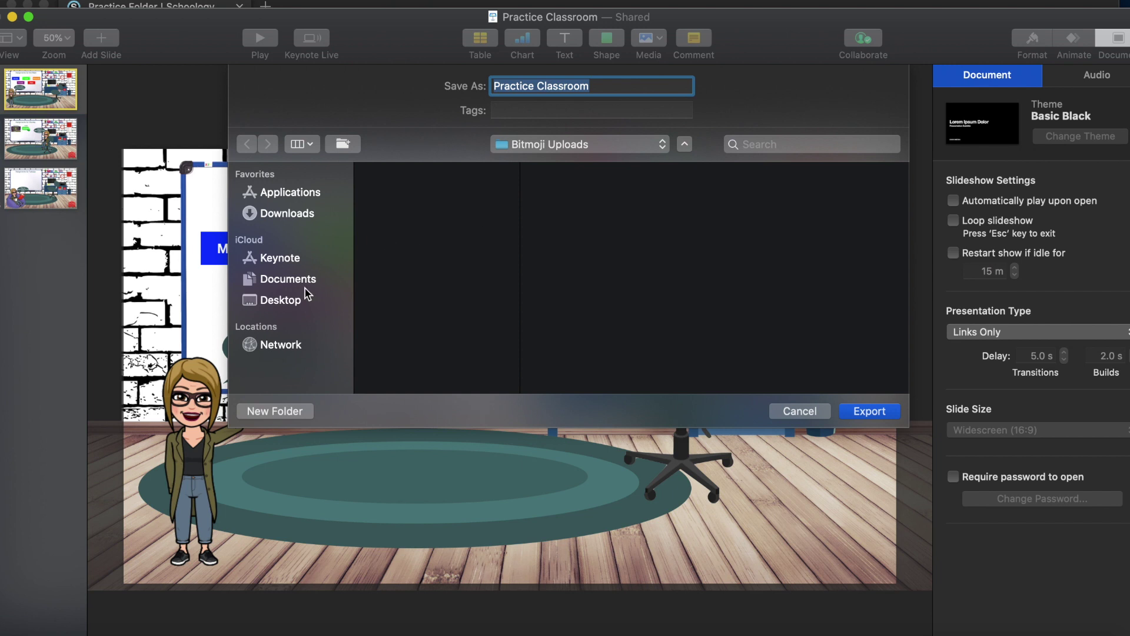
left_click(296, 286)
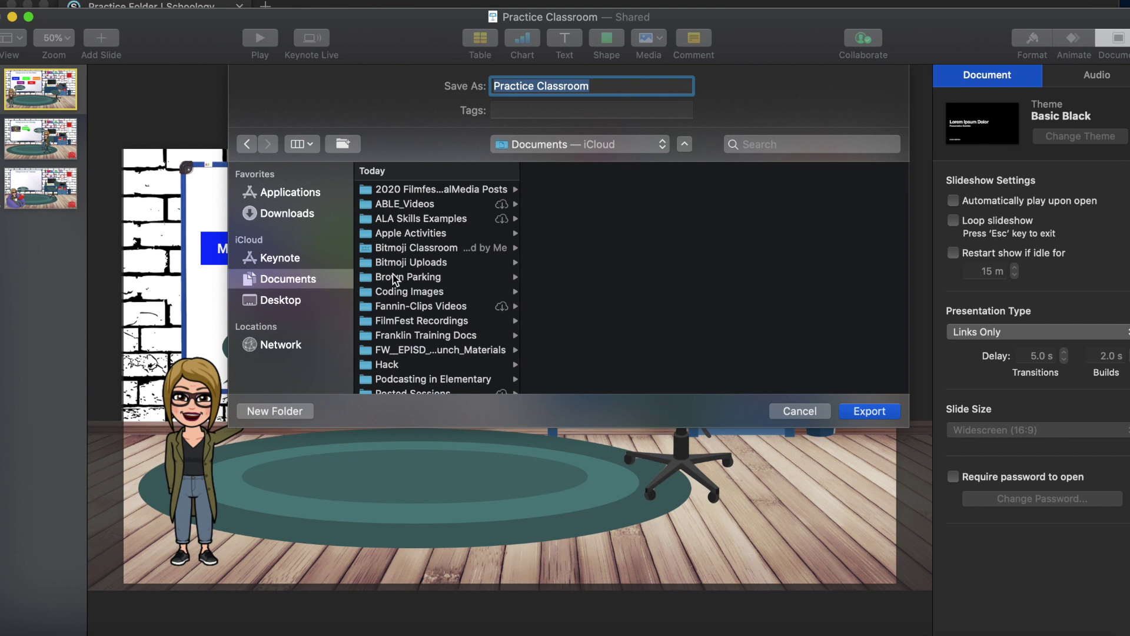
left_click(407, 266)
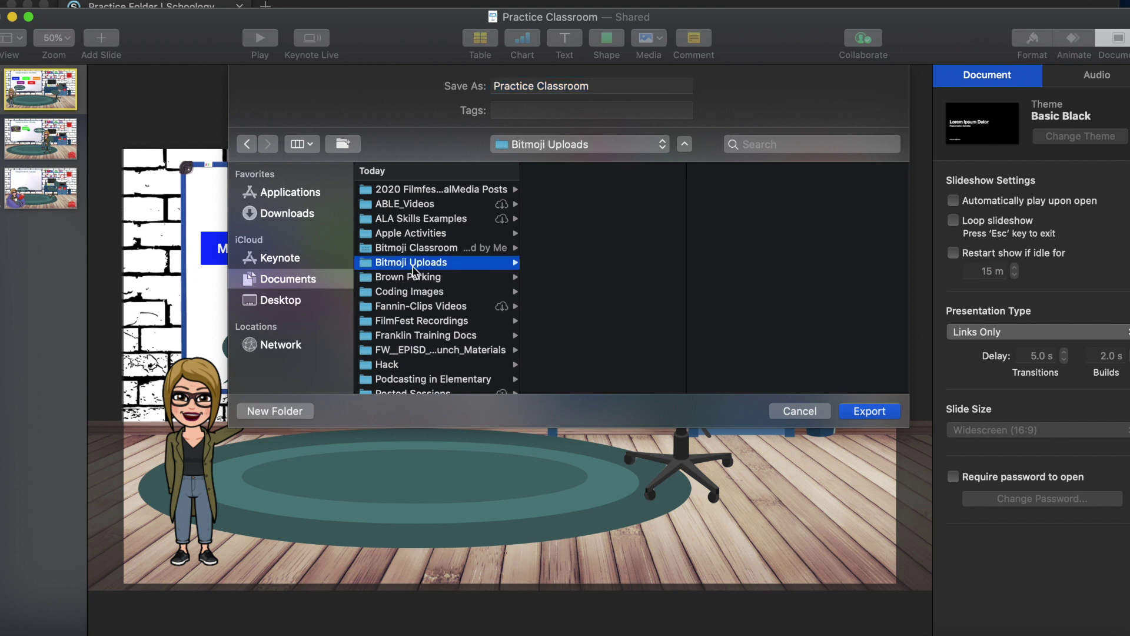
left_click(870, 411)
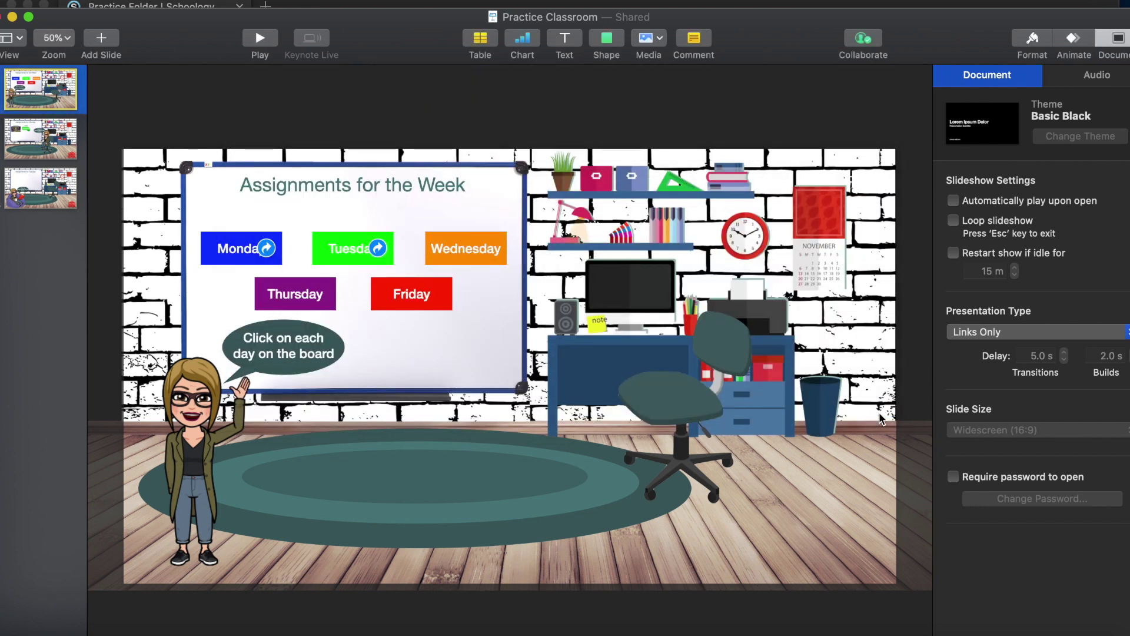
left_click(404, 7)
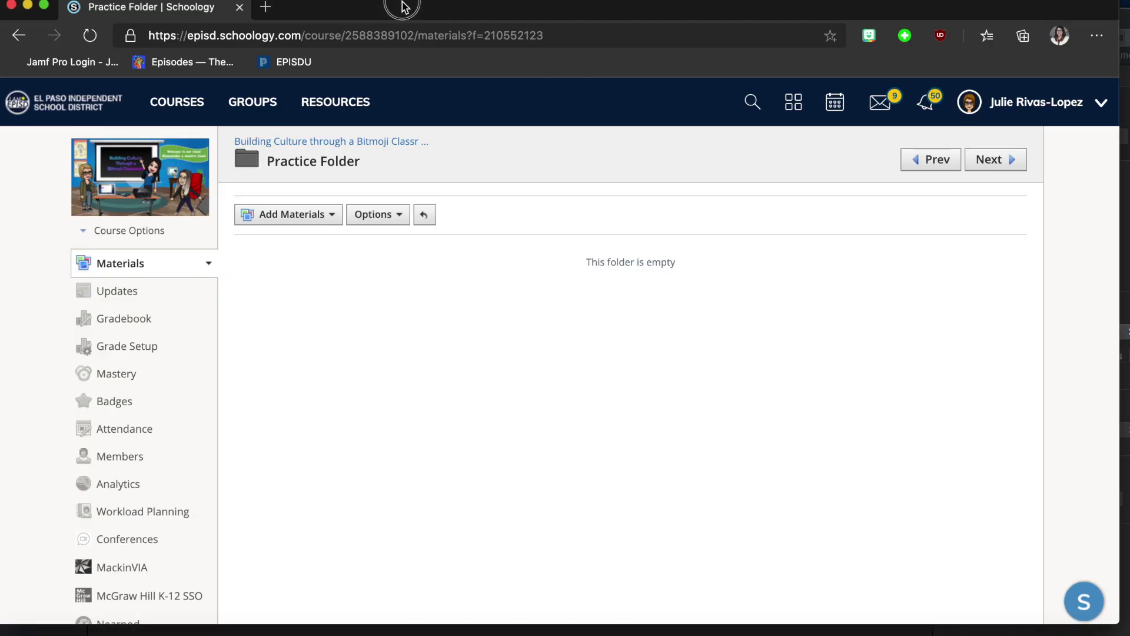
Step: Create a new page in the Practice Folder titled 'Welcome!'
left_click(333, 219)
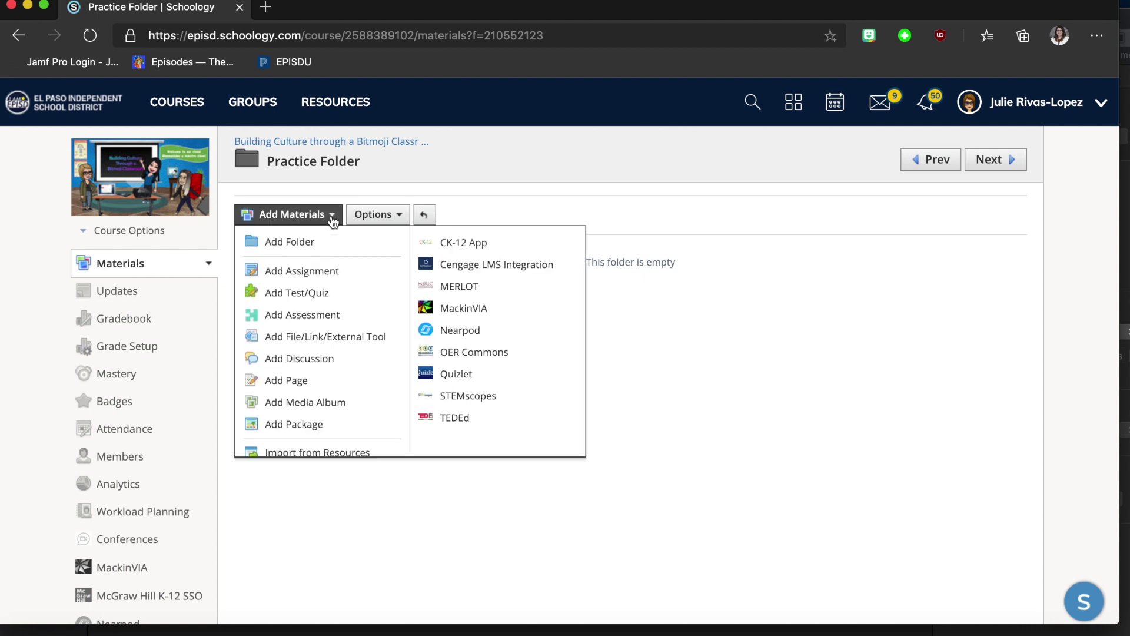
left_click(313, 381)
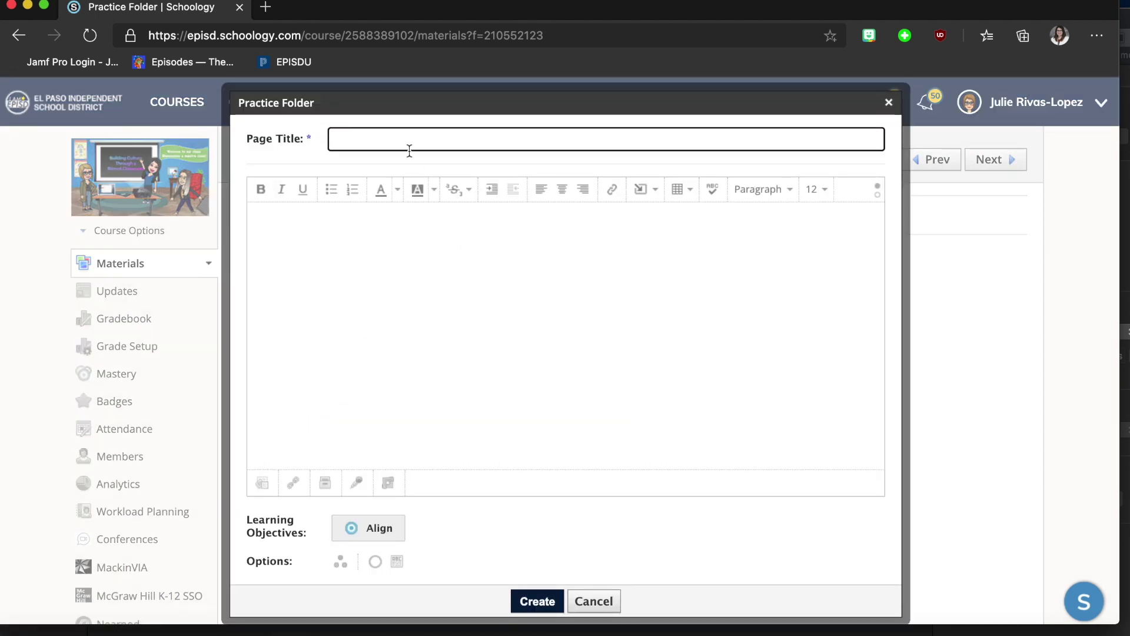
left_click(394, 143)
type("Welcome!")
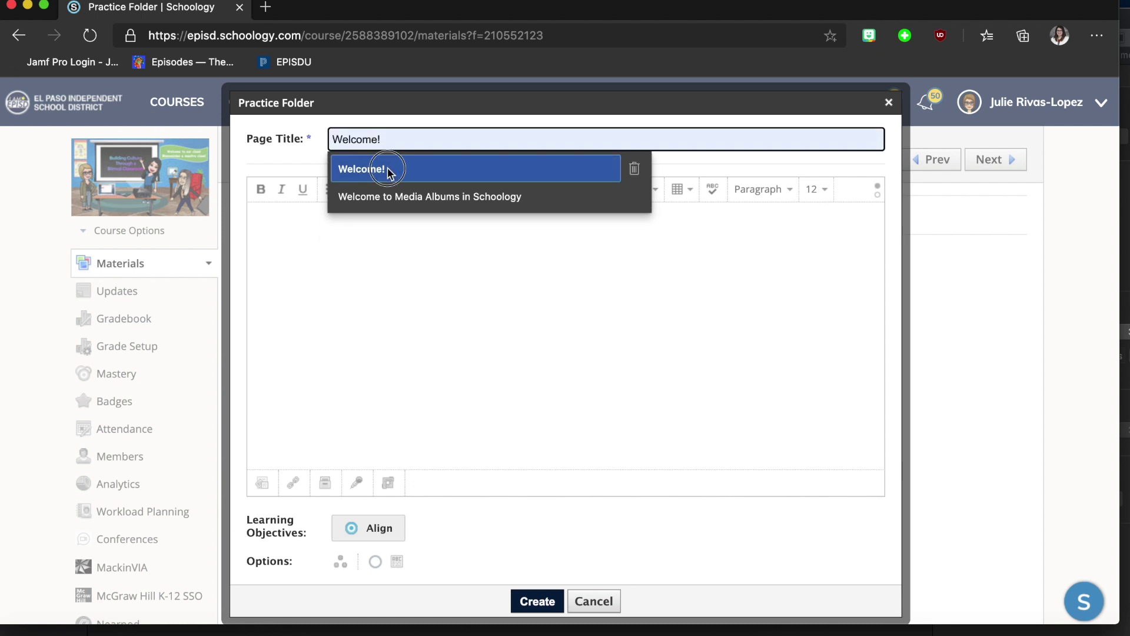
left_click(388, 170)
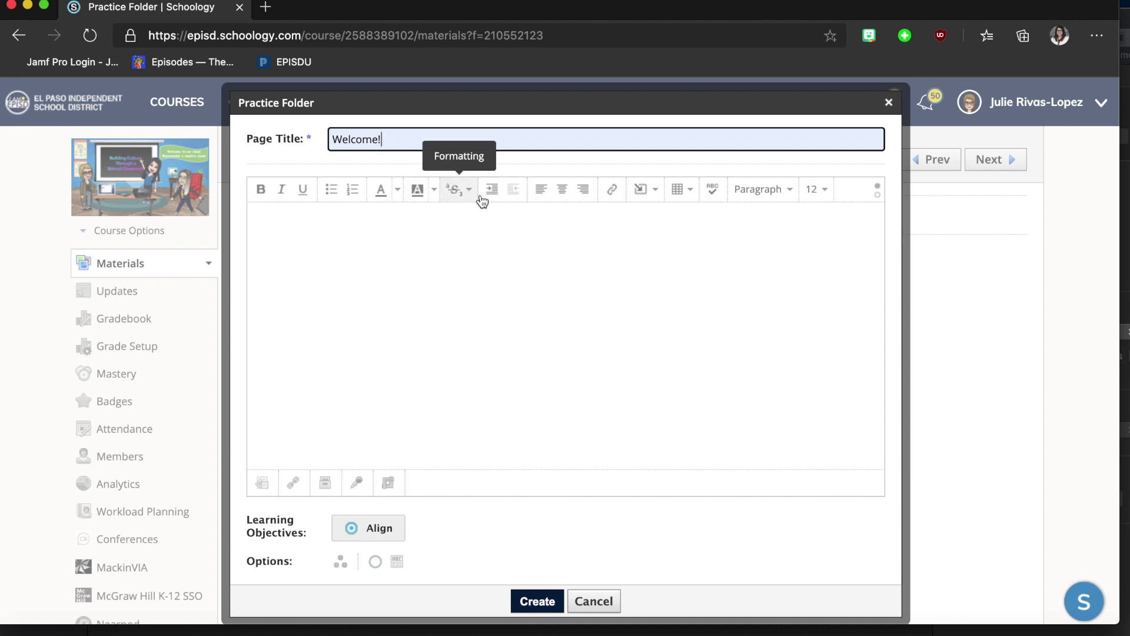
left_click(652, 198)
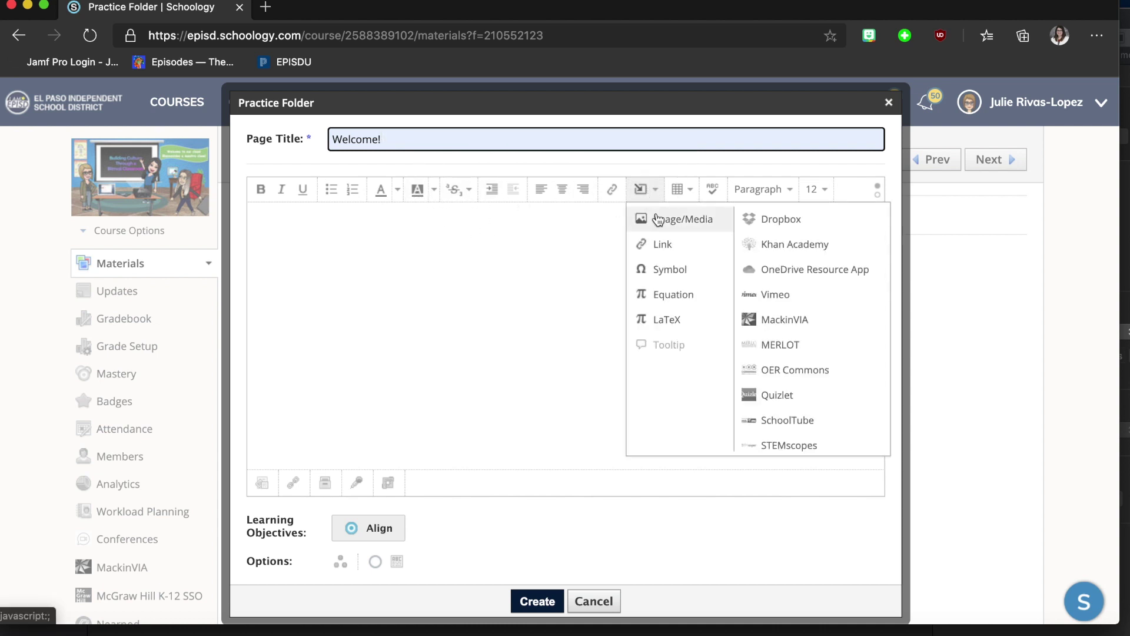
Step: Insert Practice Classroom.001.jpeg from Documents > Bitmoji Uploads > Practice Classroom into the page body
left_click(660, 222)
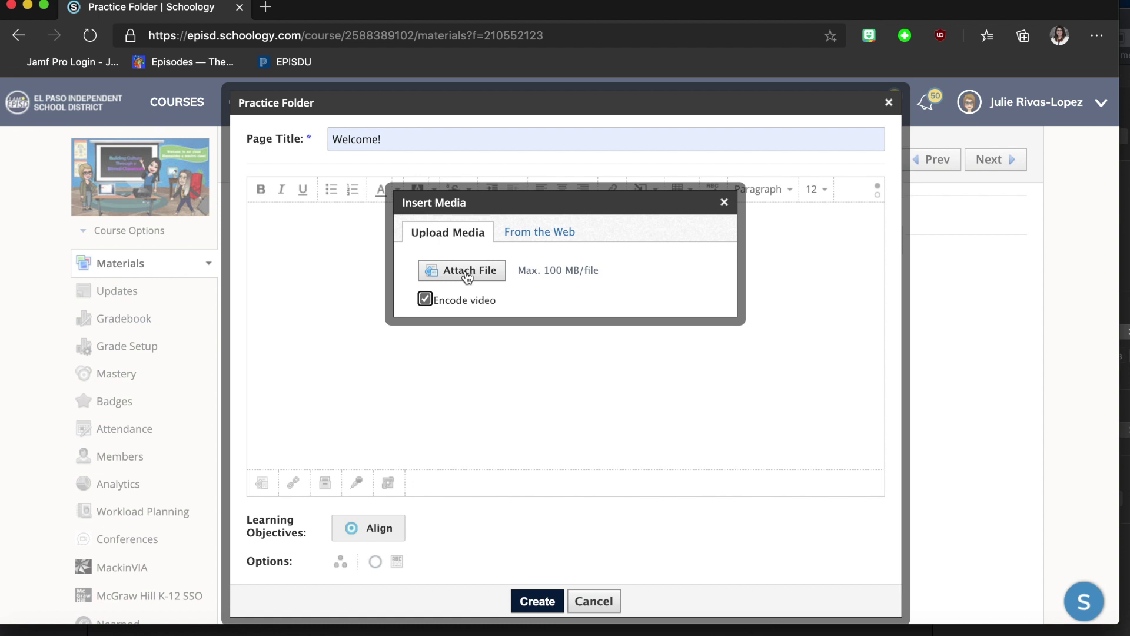
left_click(467, 272)
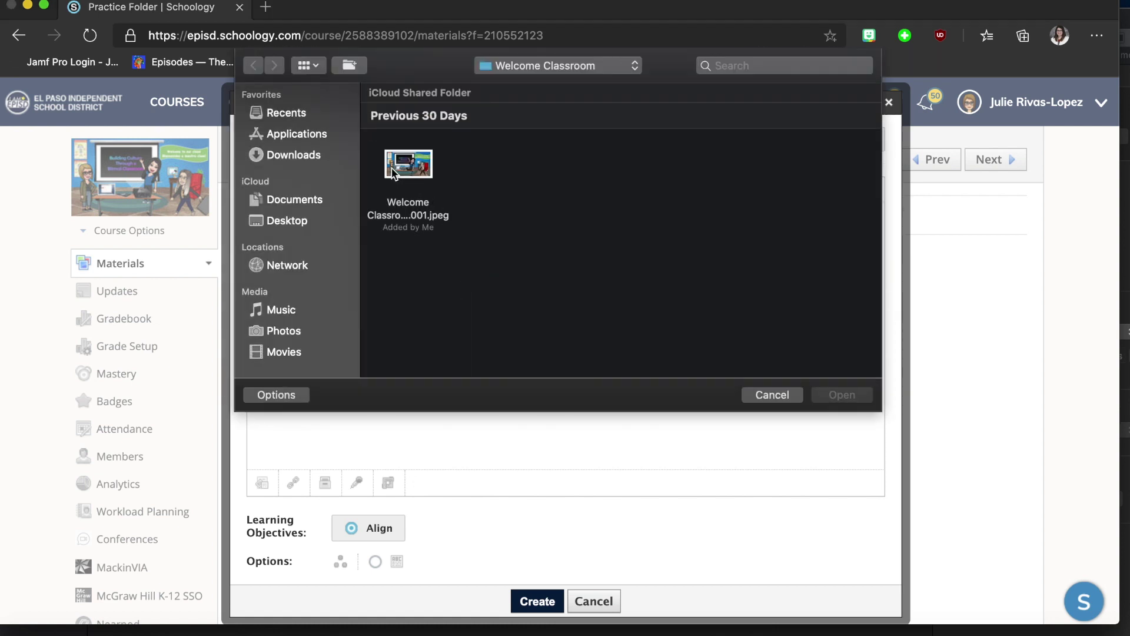
left_click(294, 201)
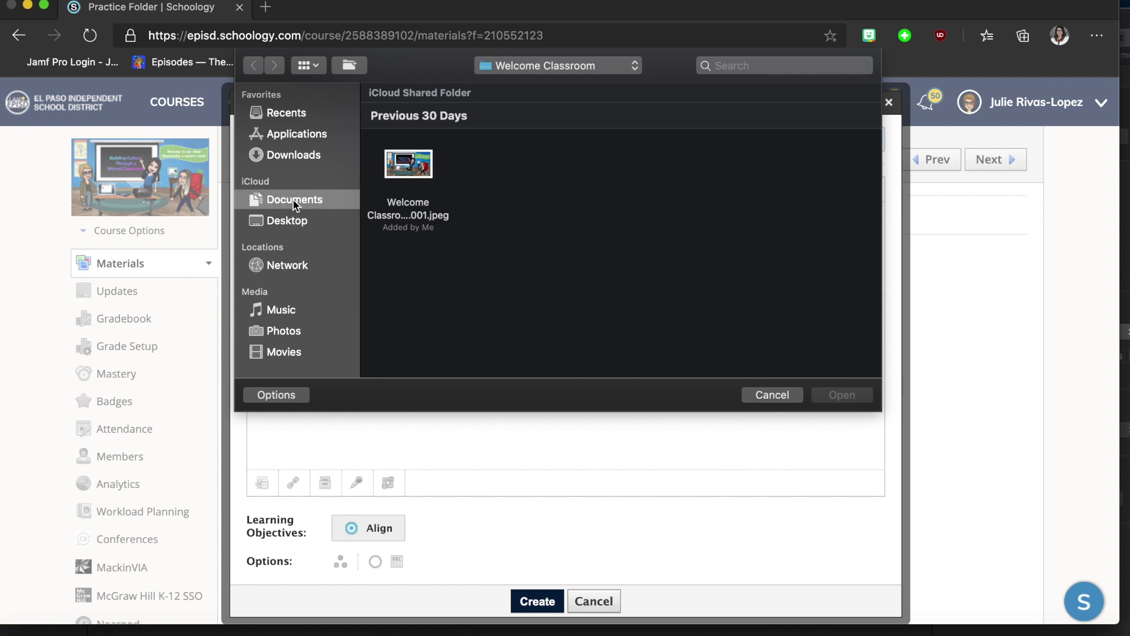
double_click(419, 162)
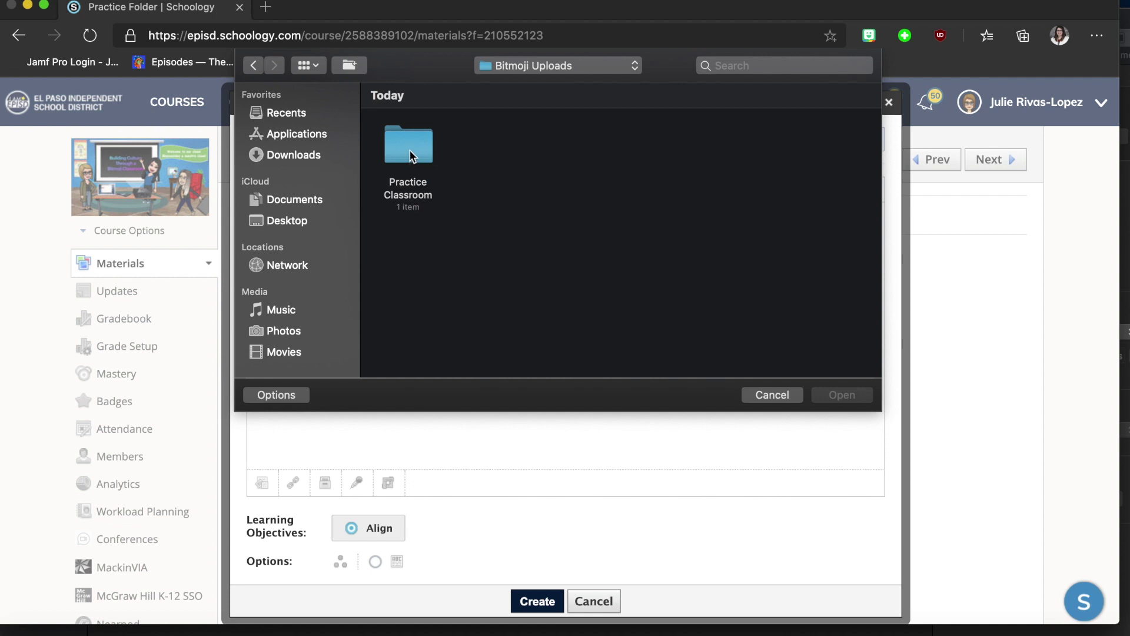
double_click(413, 153)
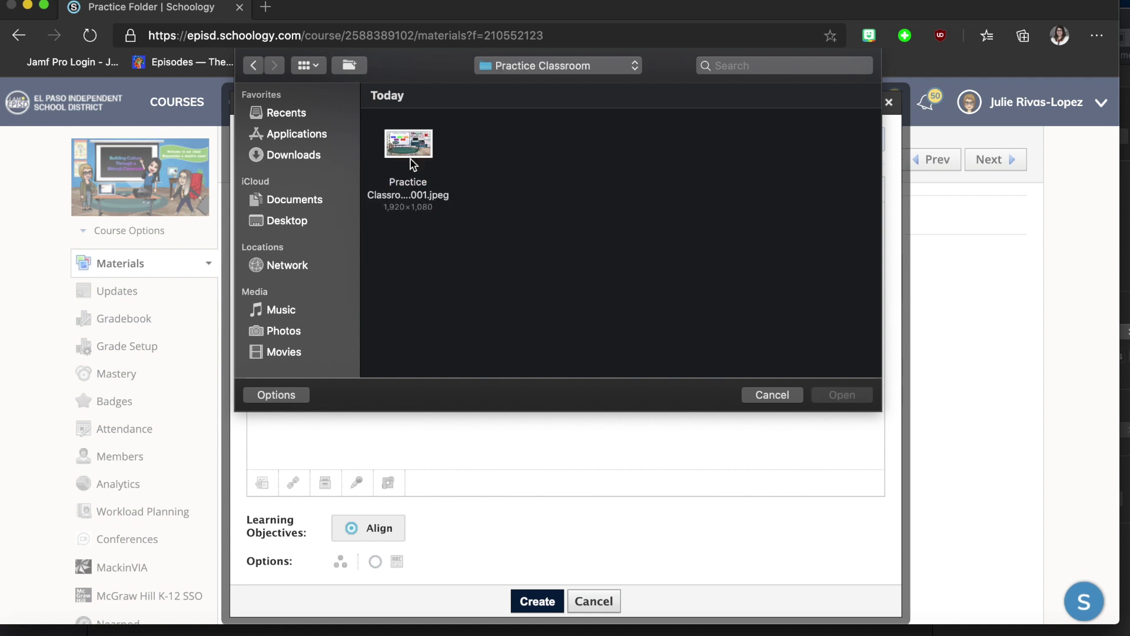
left_click(412, 152)
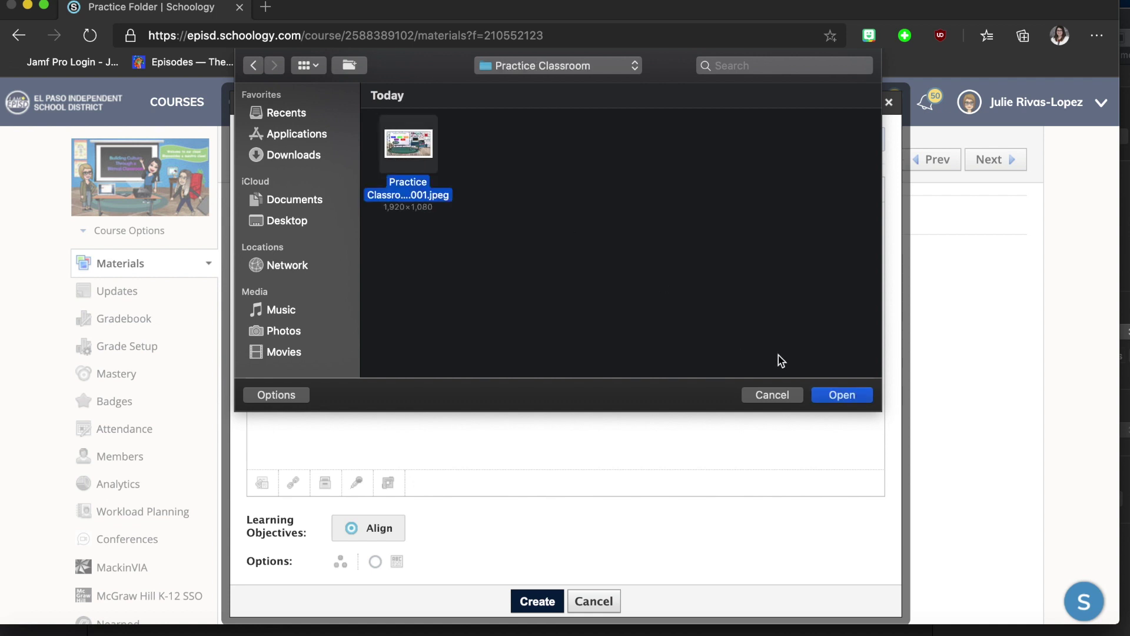
left_click(844, 395)
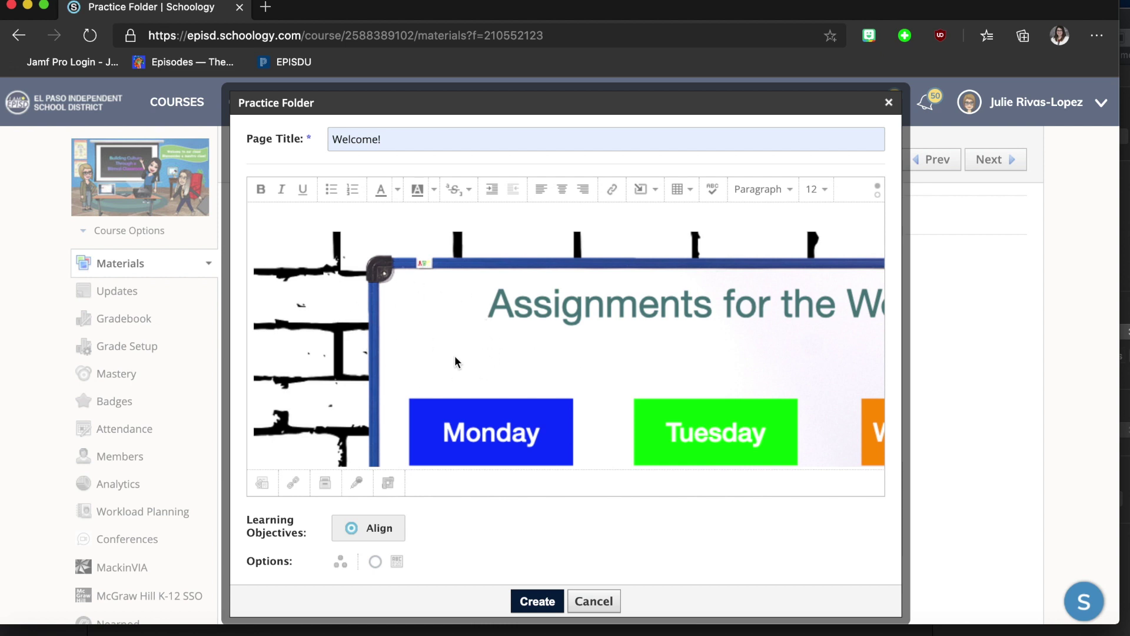
left_click(398, 562)
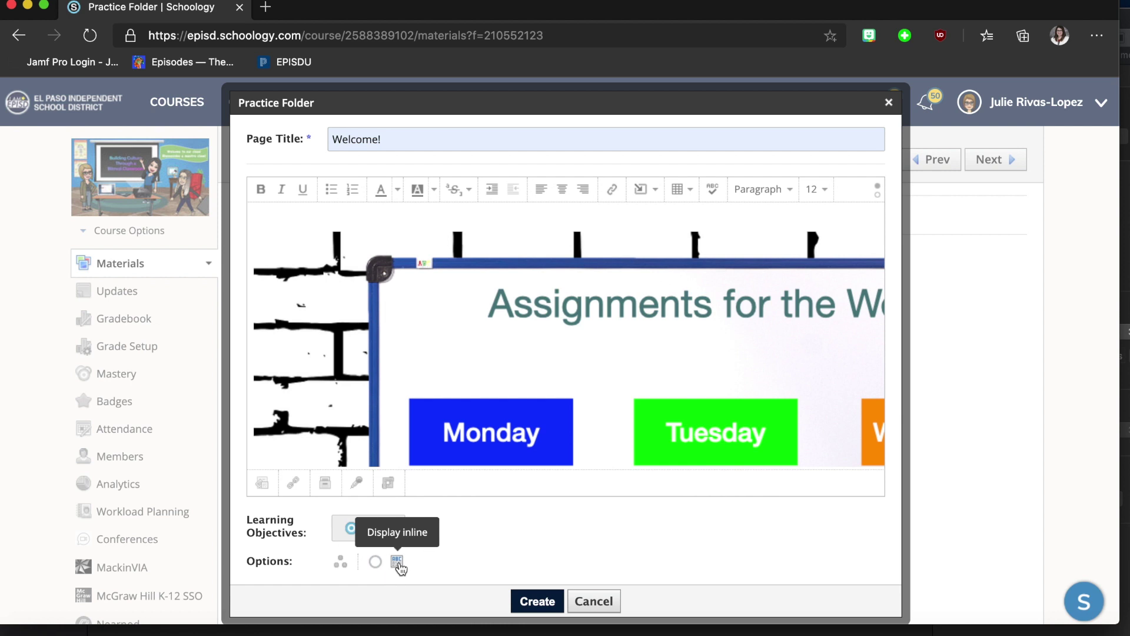
left_click(537, 601)
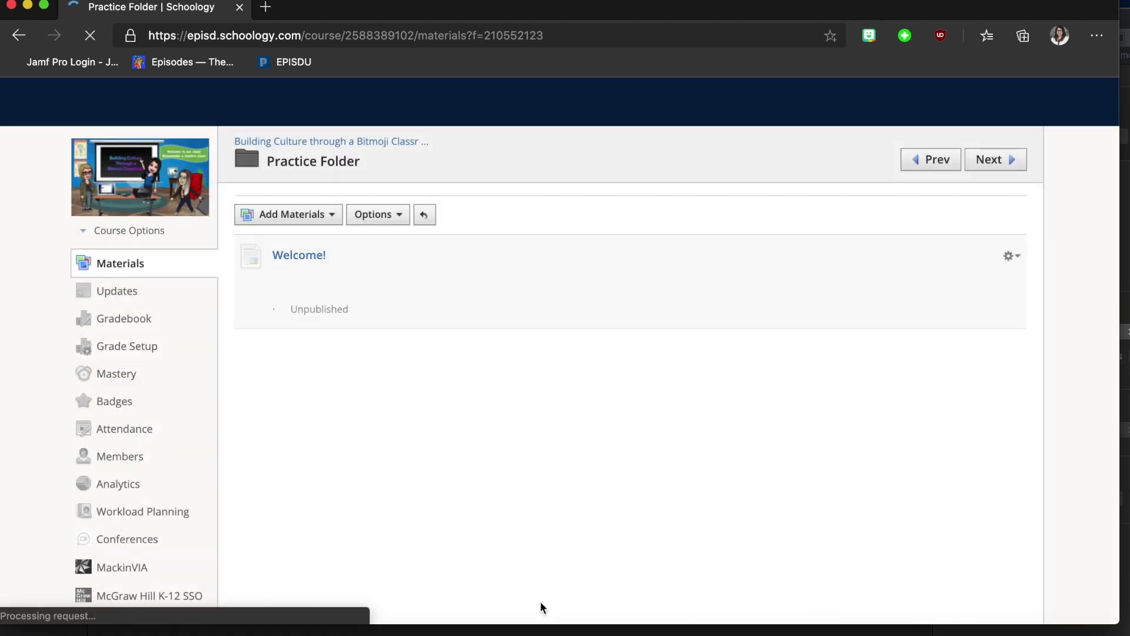
scroll(843, 457, "down", 2)
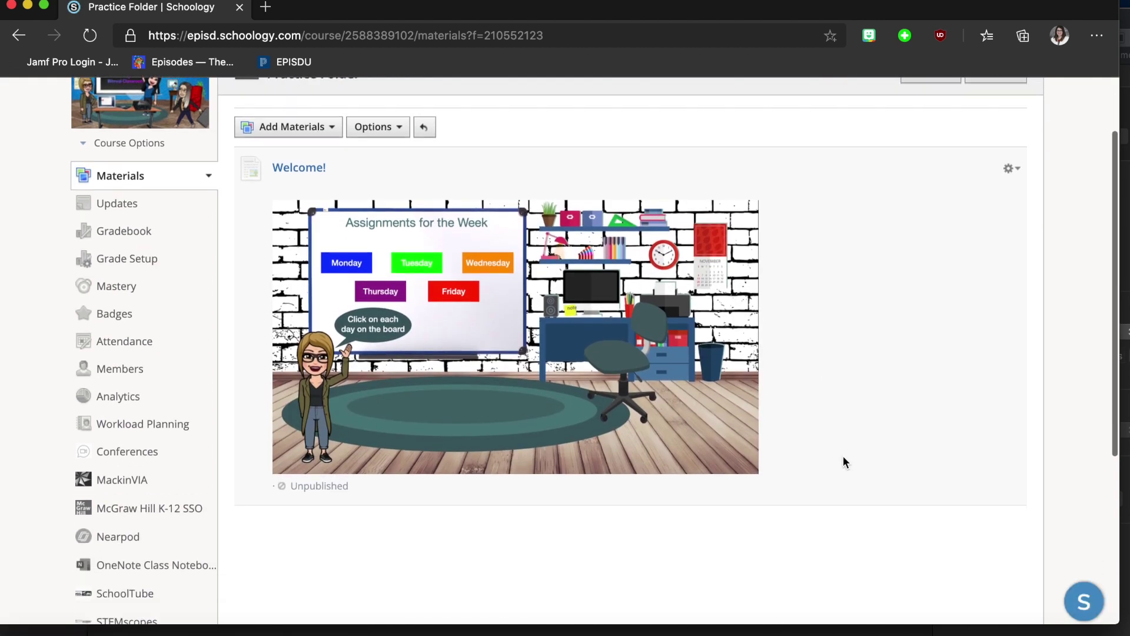
scroll(843, 457, "up", 1)
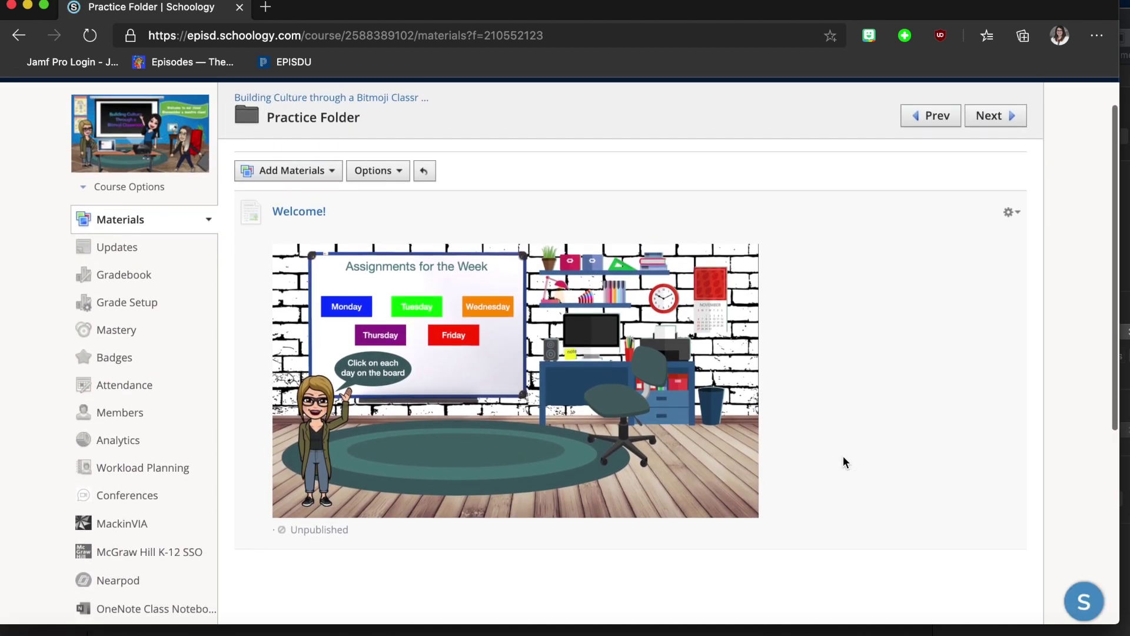
scroll(844, 461, "down", 1)
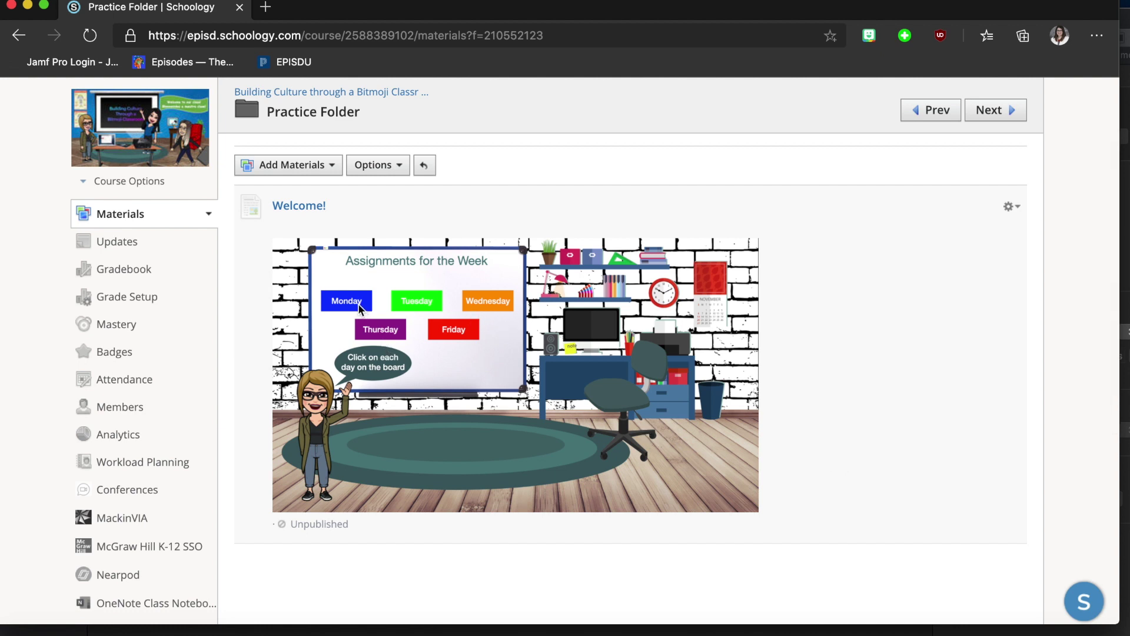
left_click(418, 304)
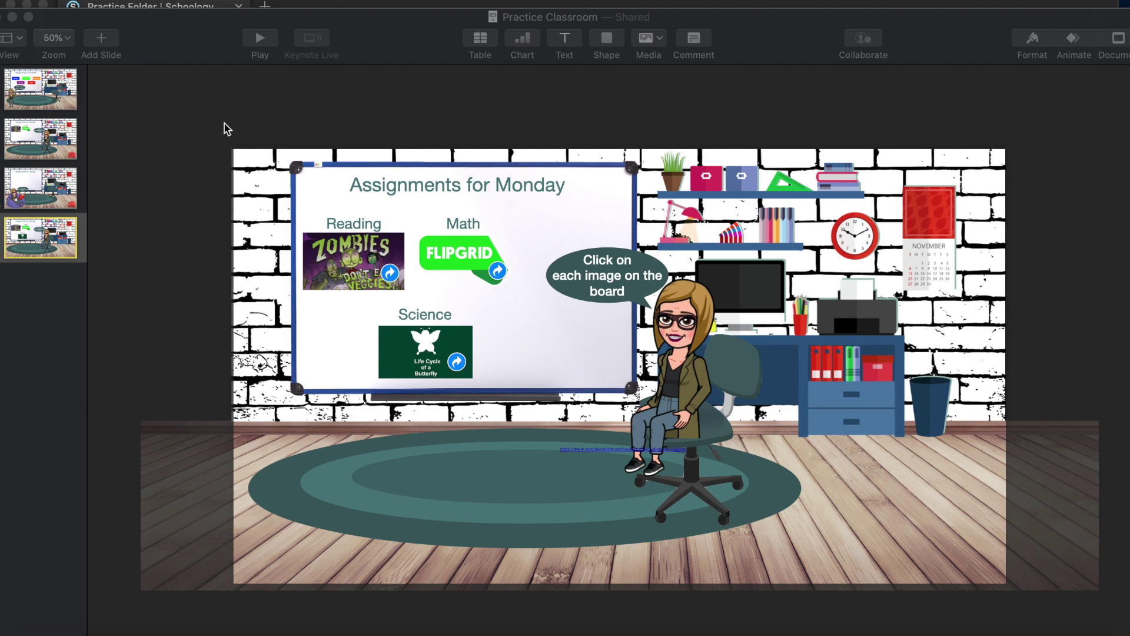
Step: Bring Keynote's Practice Classroom deck forward on the Monday assignments slide
left_click(137, 28)
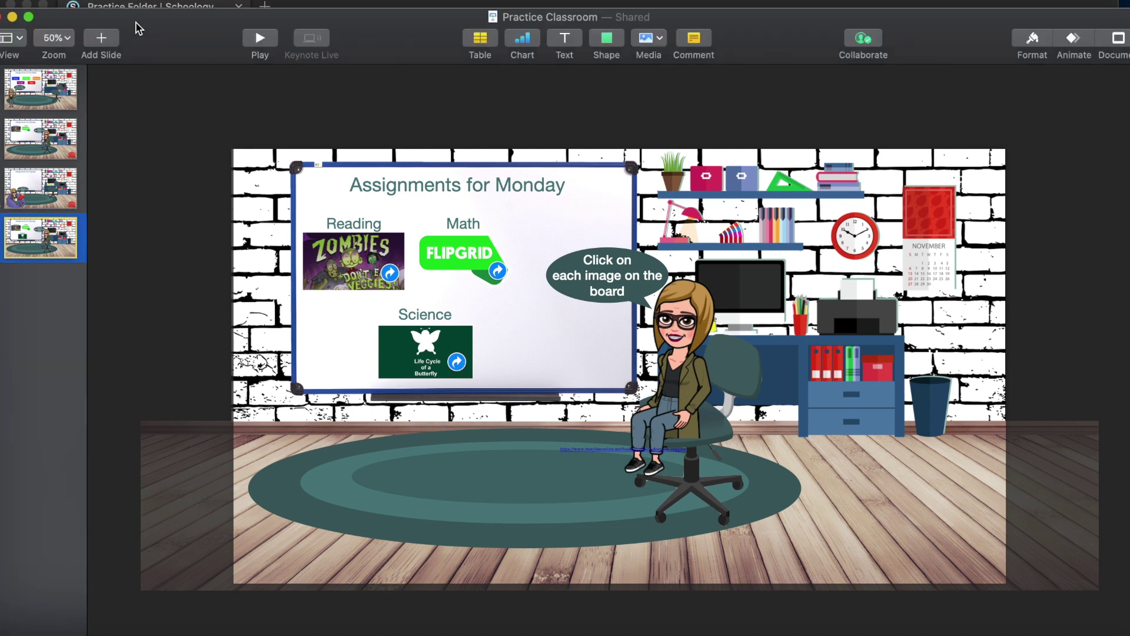
left_click(94, 1)
Step: Export the deck as PDF 'Practice ClassroomPDF' into Bitmoji Uploads and view it in Finder Recents
mouse_move(160, 149)
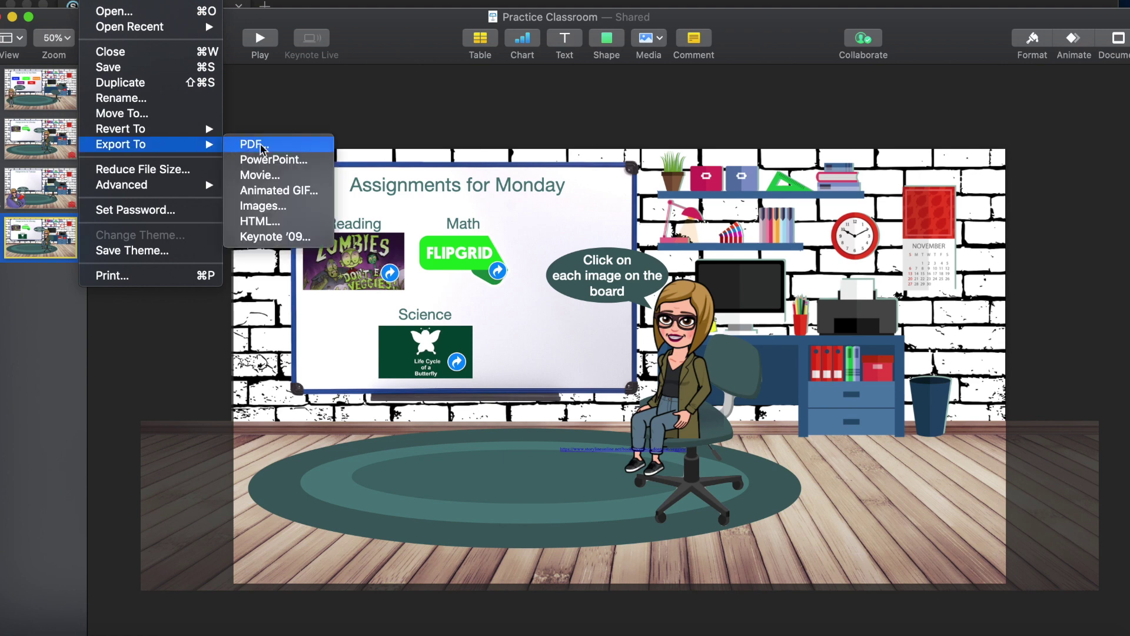
left_click(276, 149)
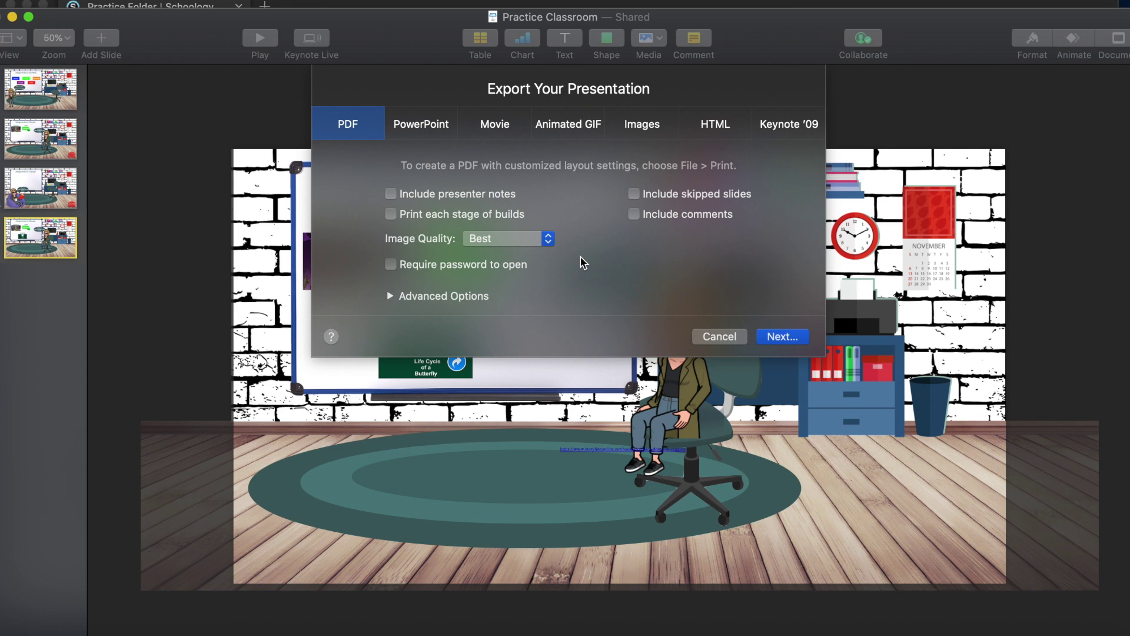
left_click(784, 338)
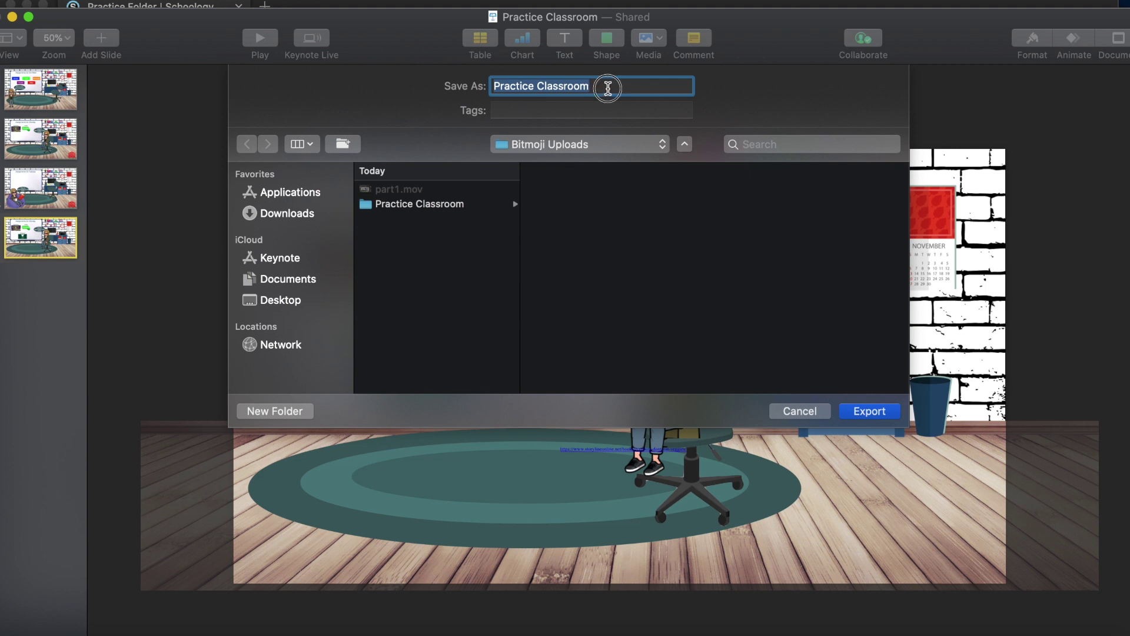
left_click(605, 87)
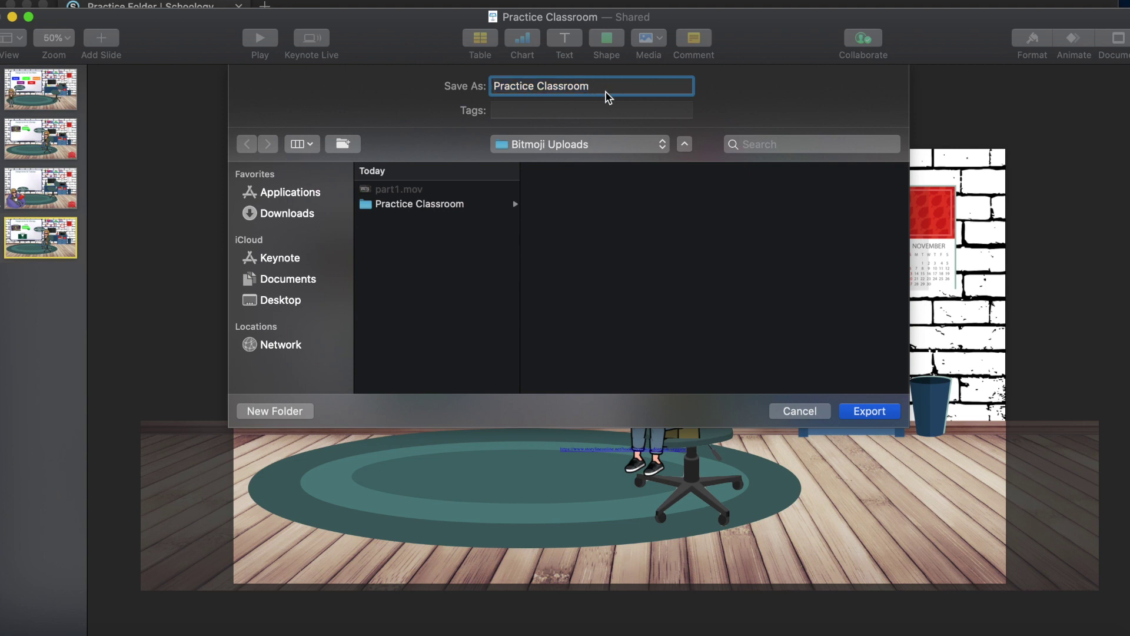
type("PDF")
left_click(871, 412)
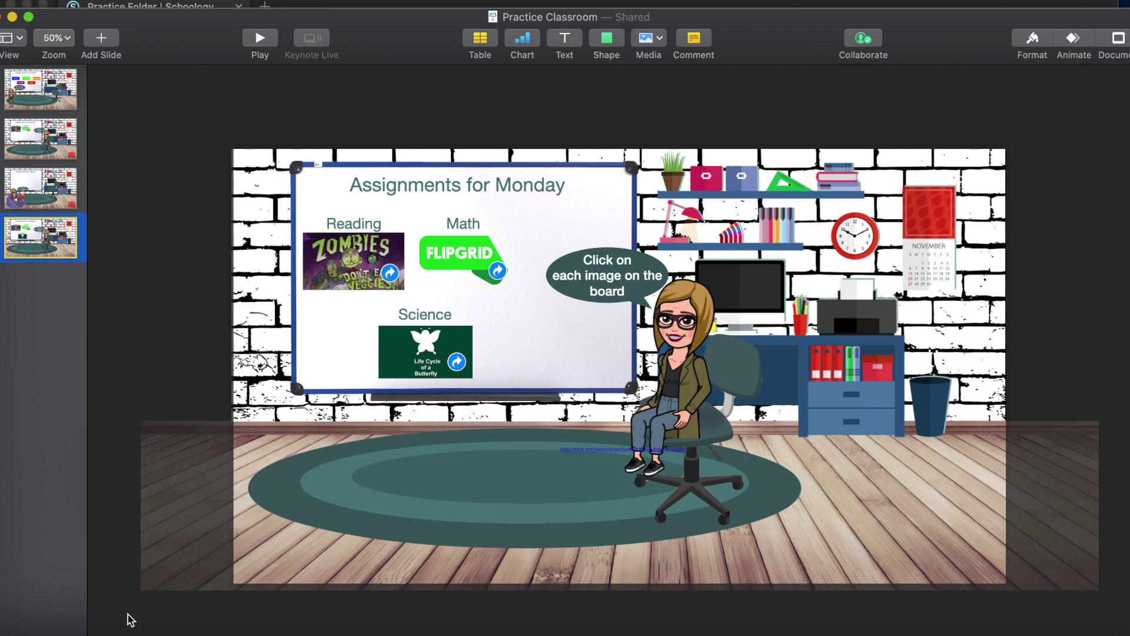
left_click(36, 633)
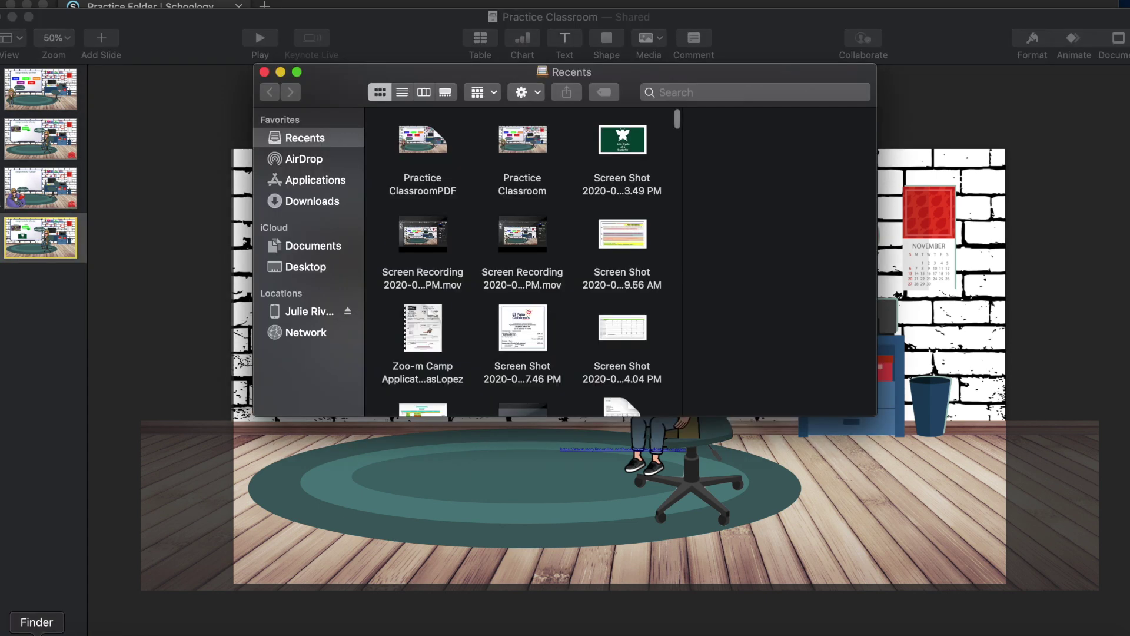
Step: Delete the Week, first Monday and Tuesday pages from Practice ClassroomPDF in Preview, then close it
double_click(436, 152)
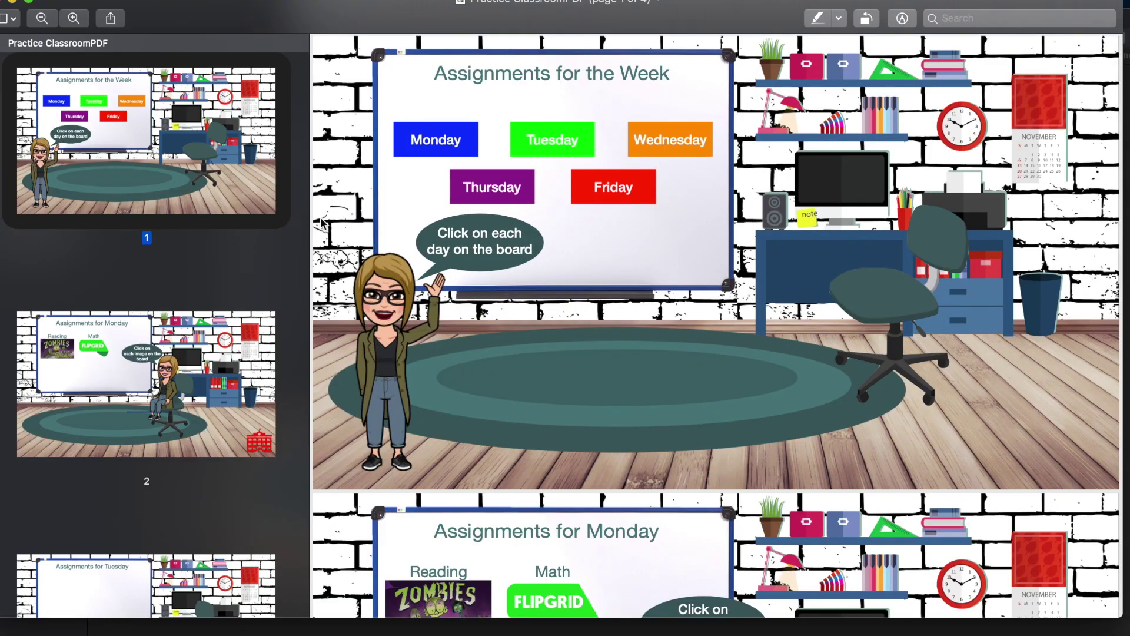
scroll(227, 270, "down", 5)
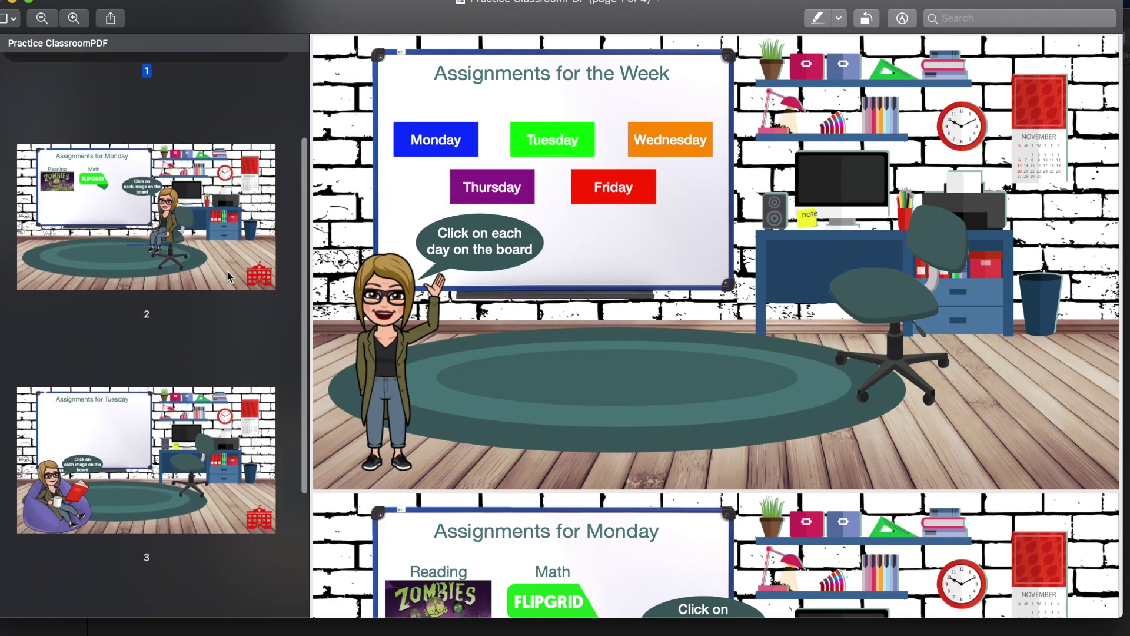
scroll(227, 270, "down", 2)
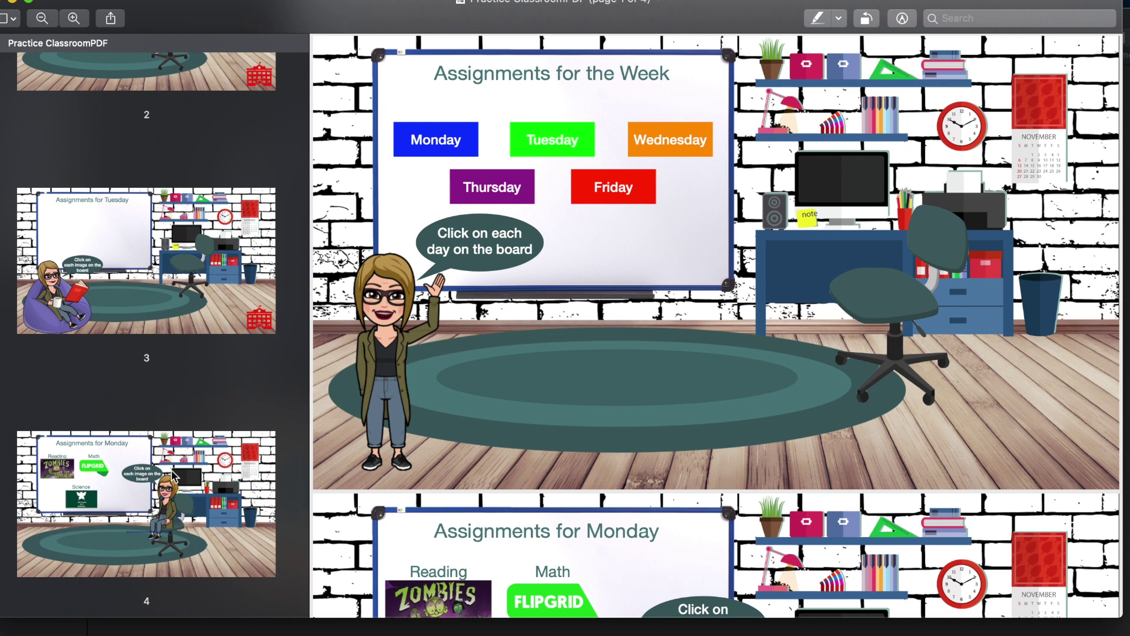
scroll(222, 454, "up", 6)
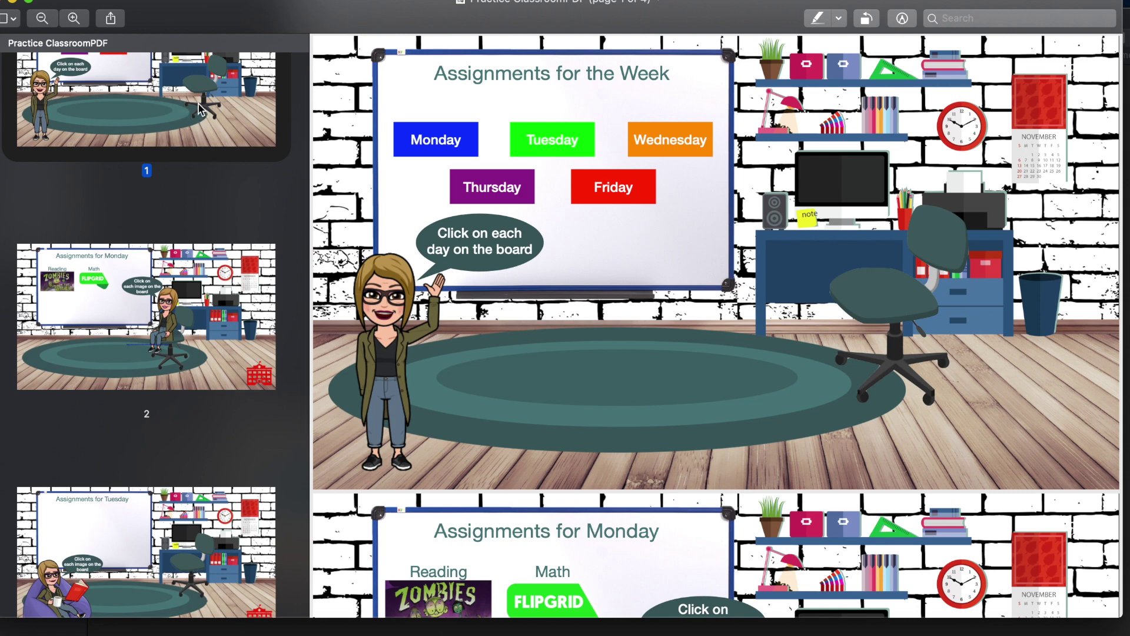
key("Delete")
left_click(198, 112)
key("Delete")
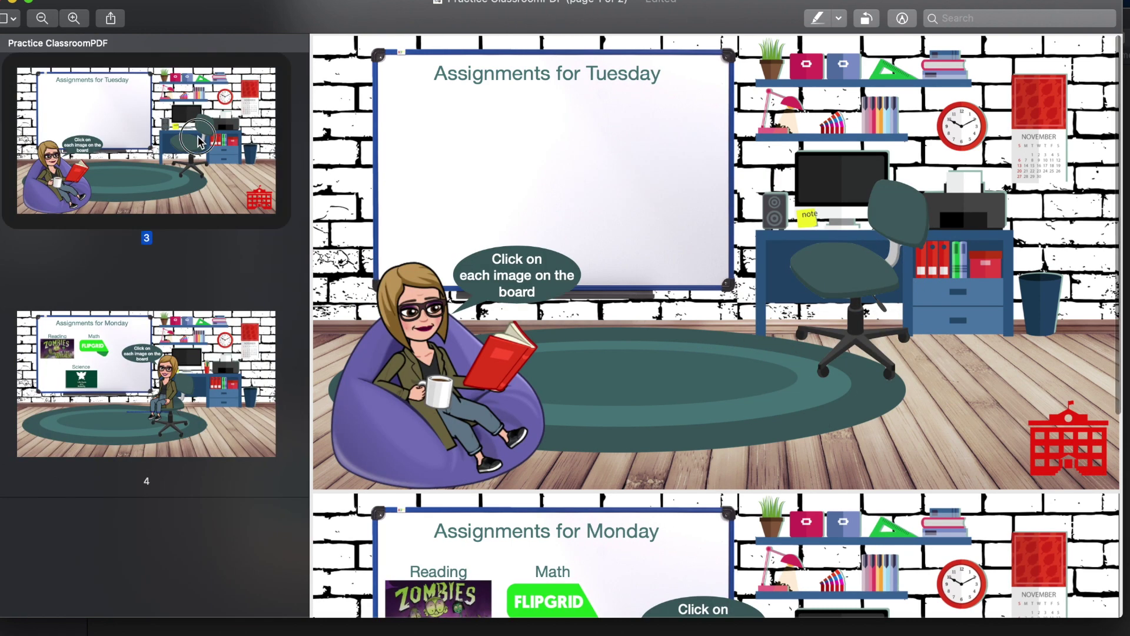
key("Delete")
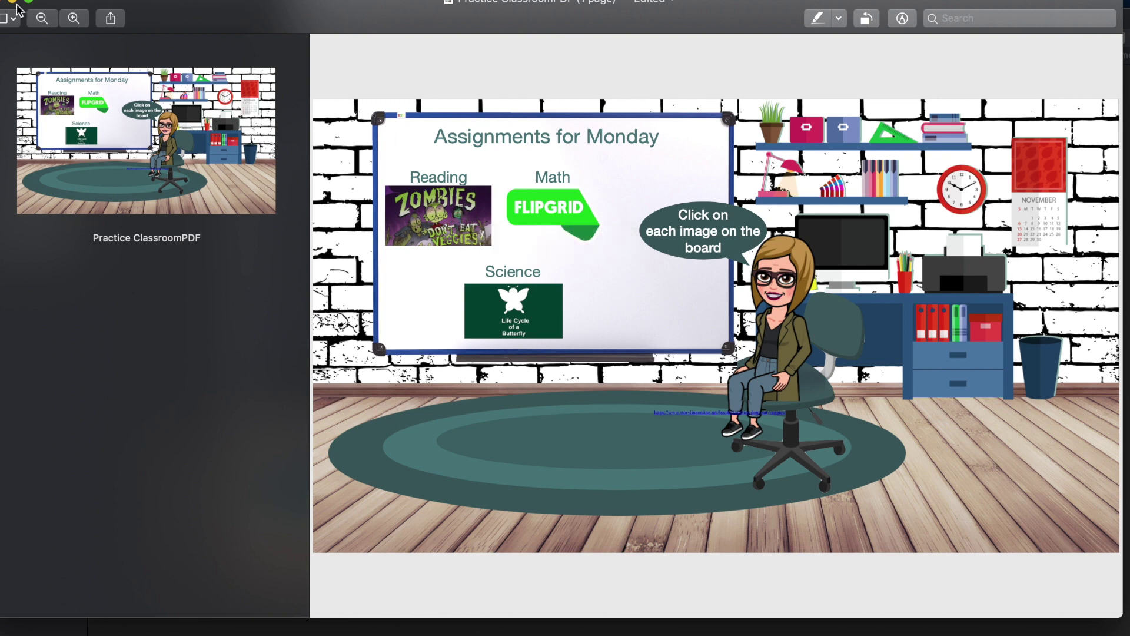
key("super+Tab")
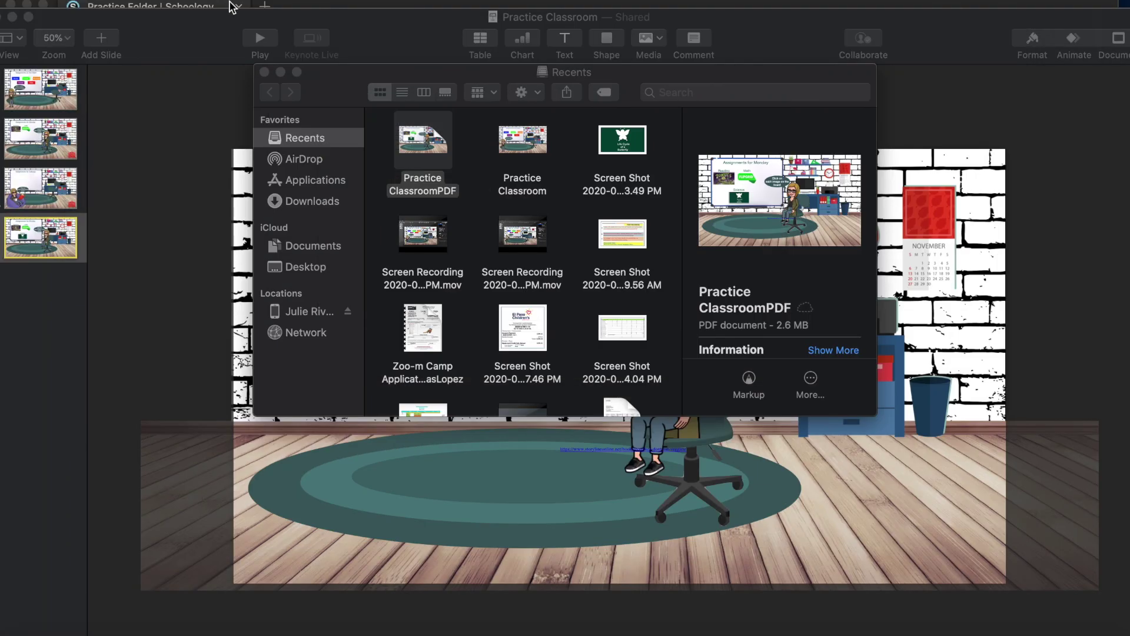
Step: Attach Practice ClassroomPDF.pdf as a File and add it to the Practice Folder
left_click(372, 8)
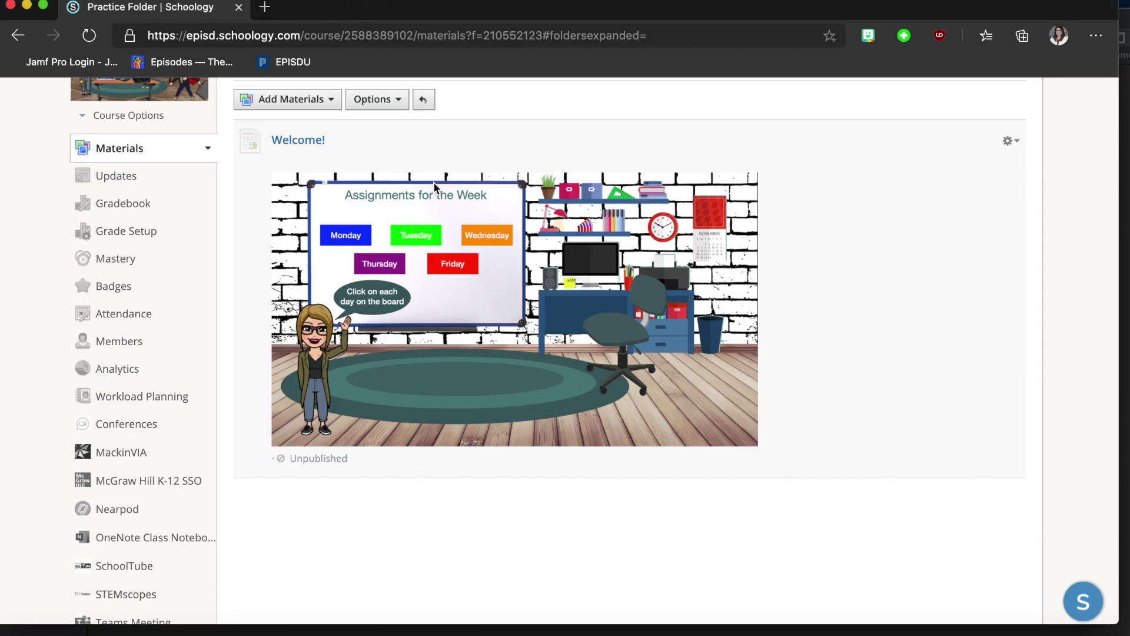
left_click(331, 101)
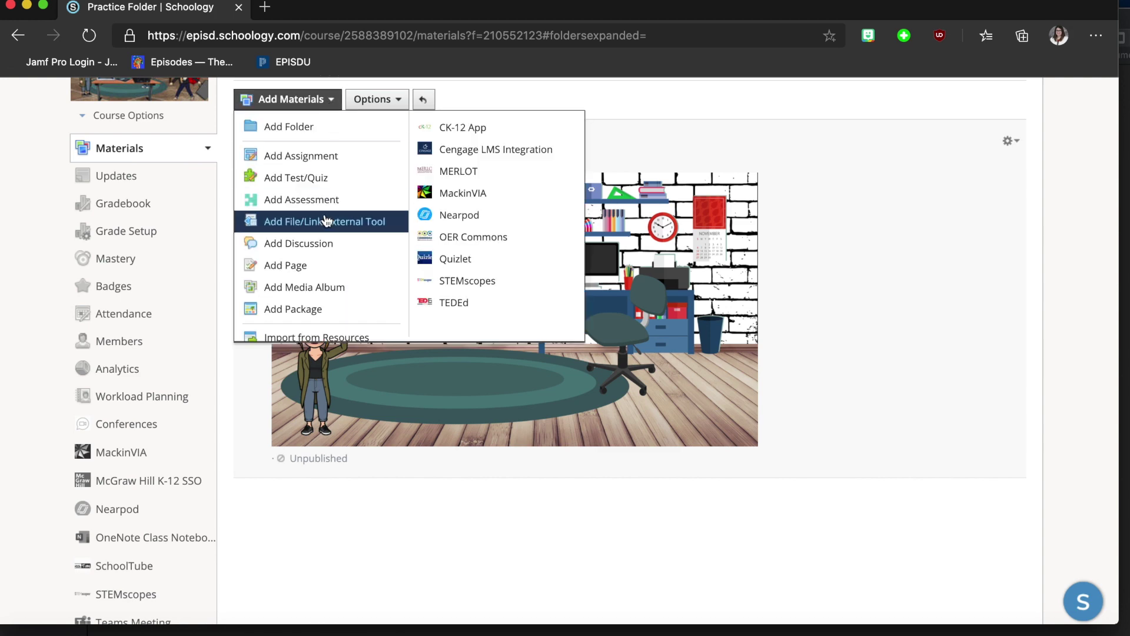
left_click(331, 224)
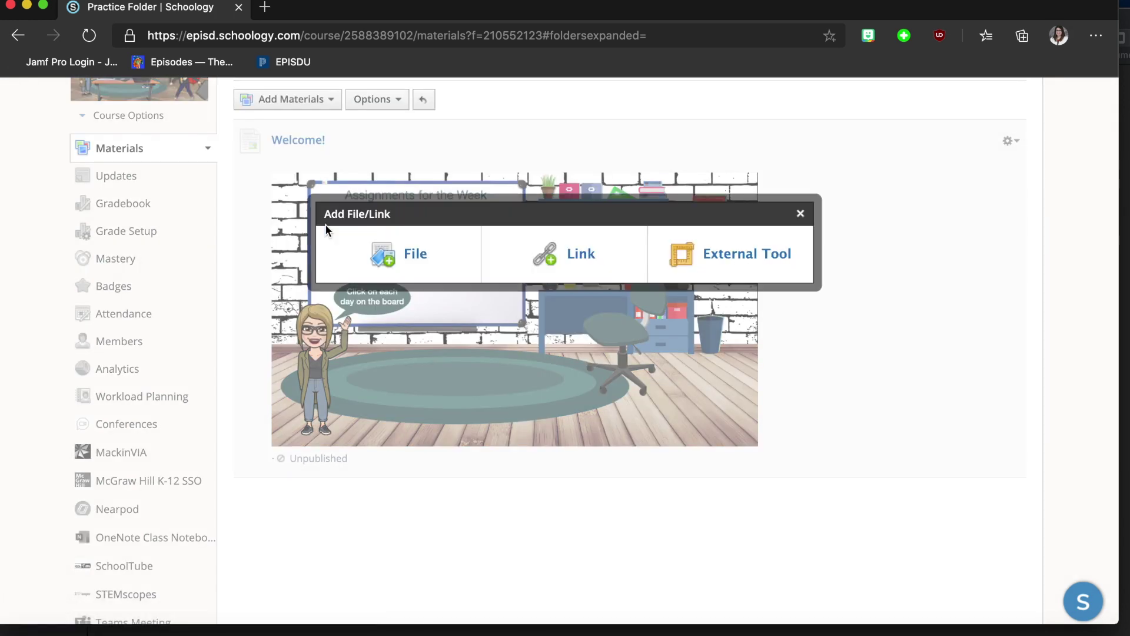
left_click(398, 263)
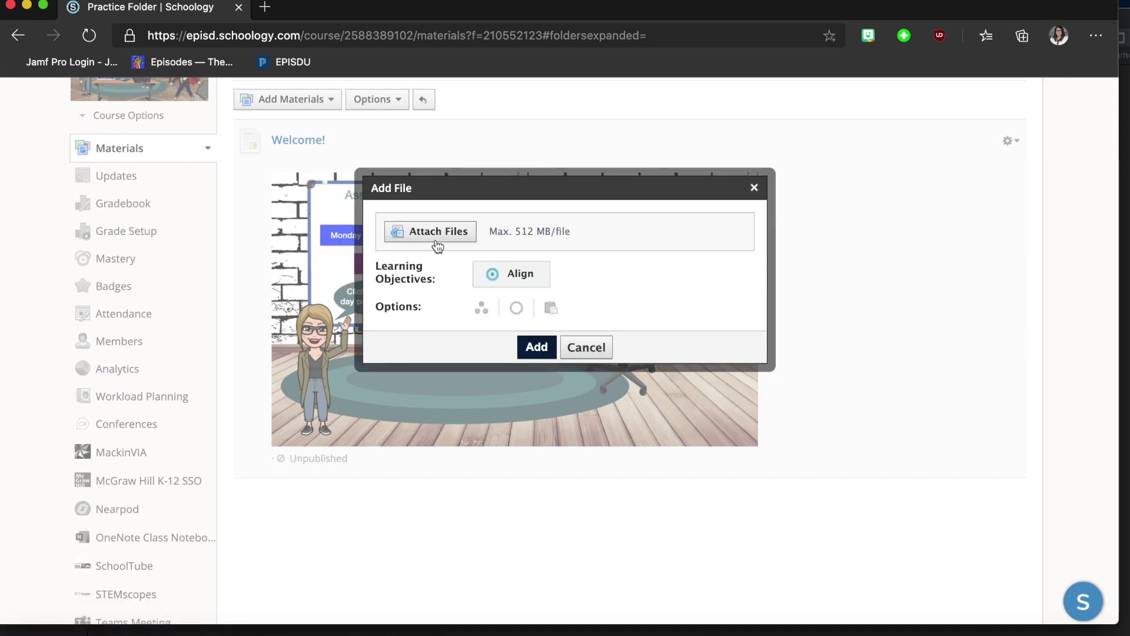
left_click(436, 240)
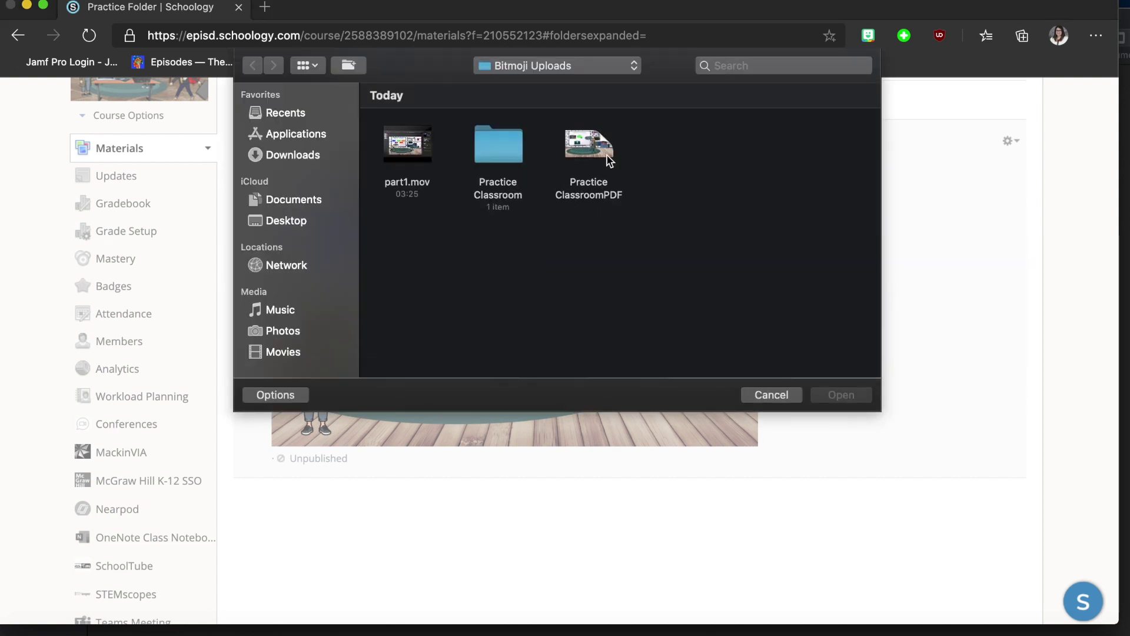
left_click(589, 151)
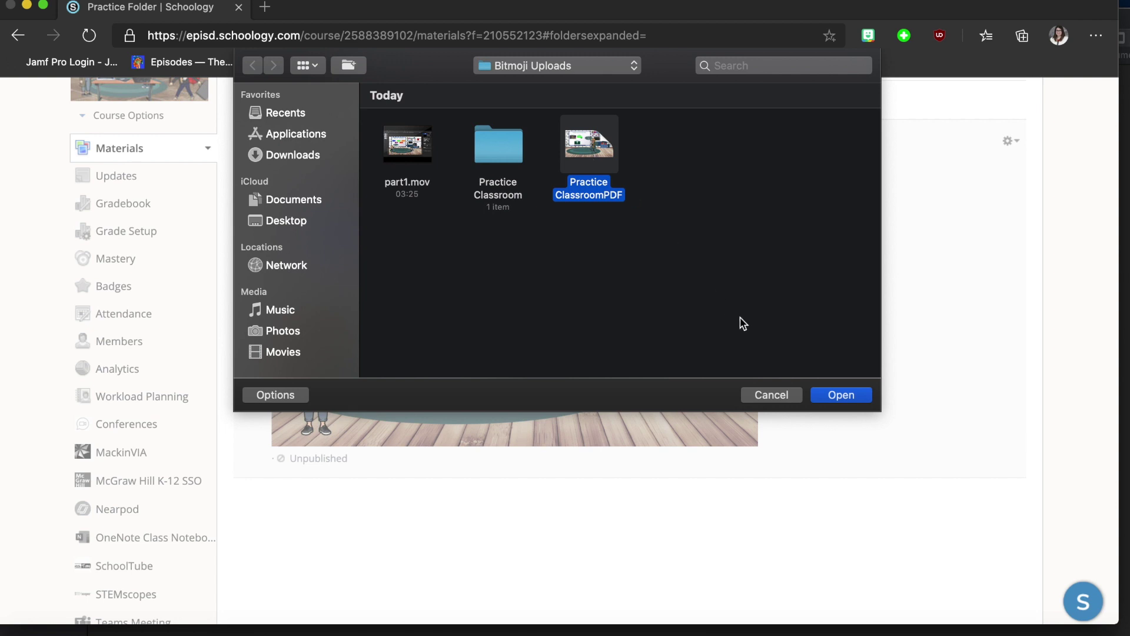
left_click(849, 401)
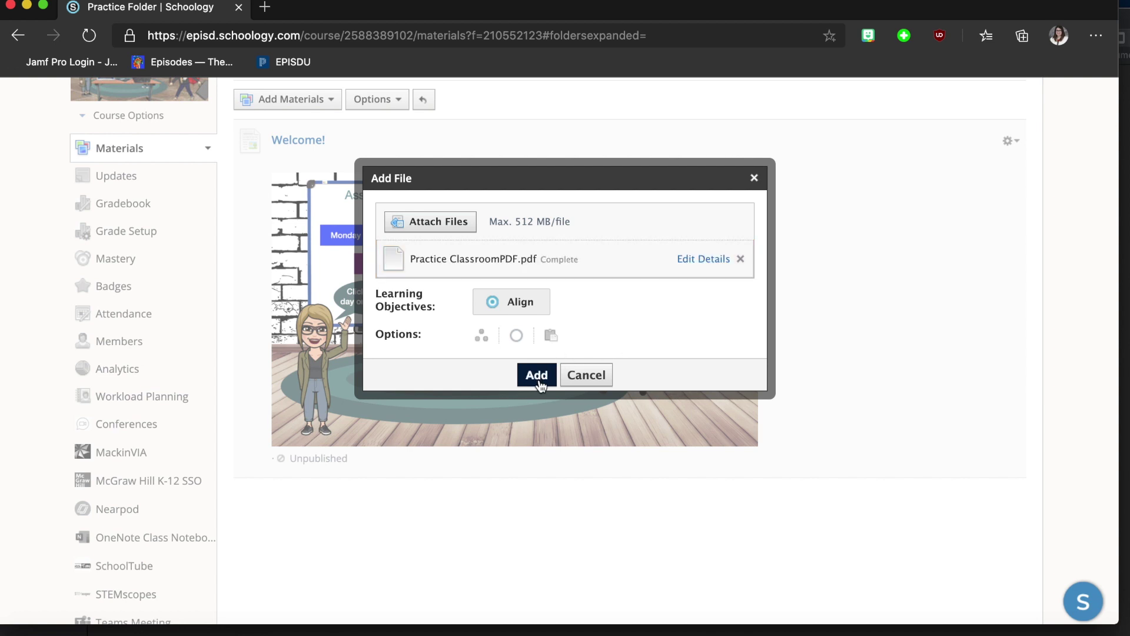
left_click(538, 375)
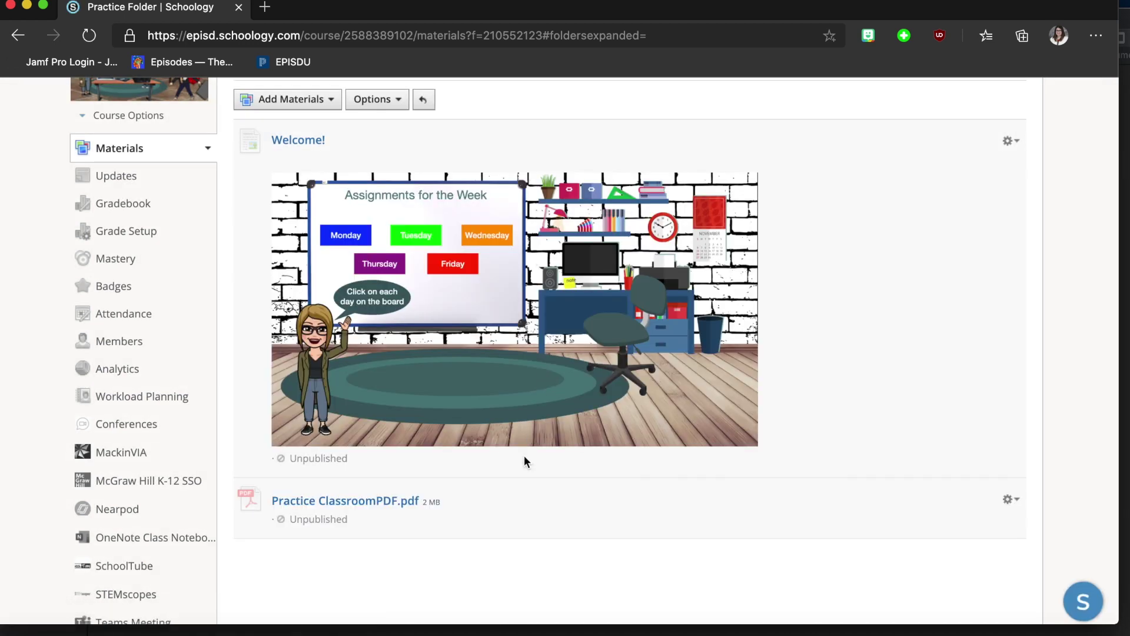
scroll(526, 462, "down", 3)
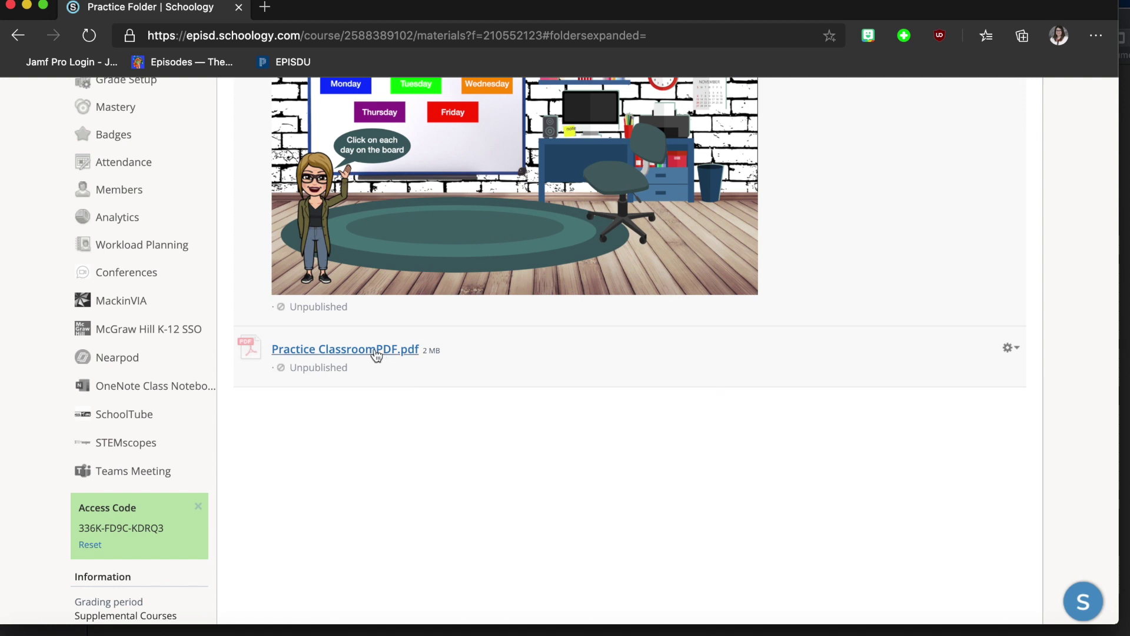
left_click(377, 352)
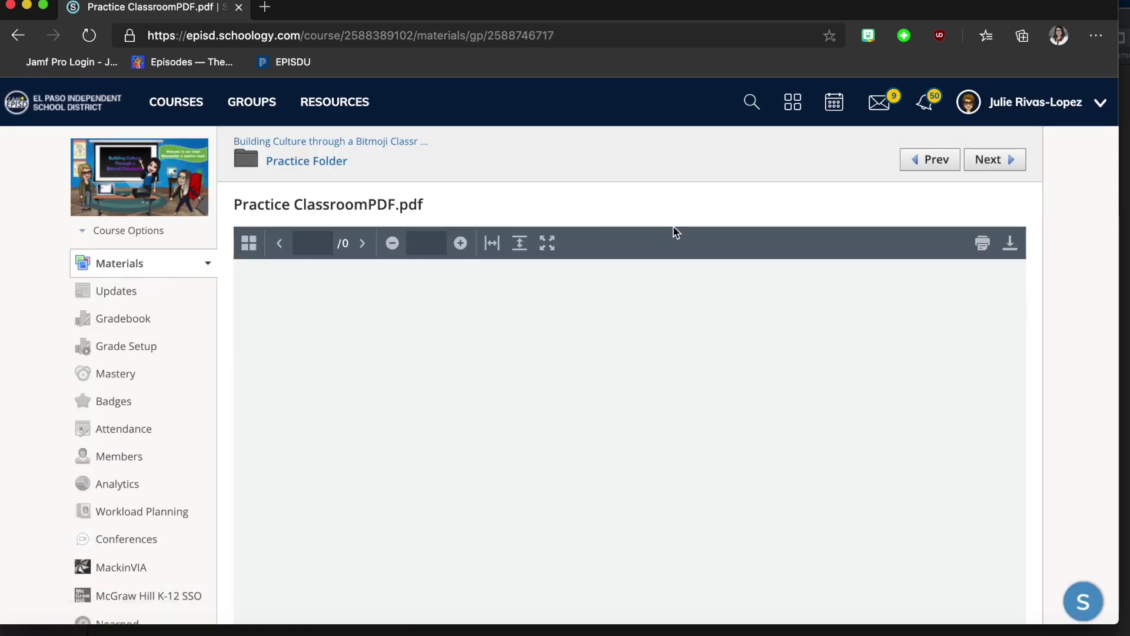
scroll(709, 219, "down", 2)
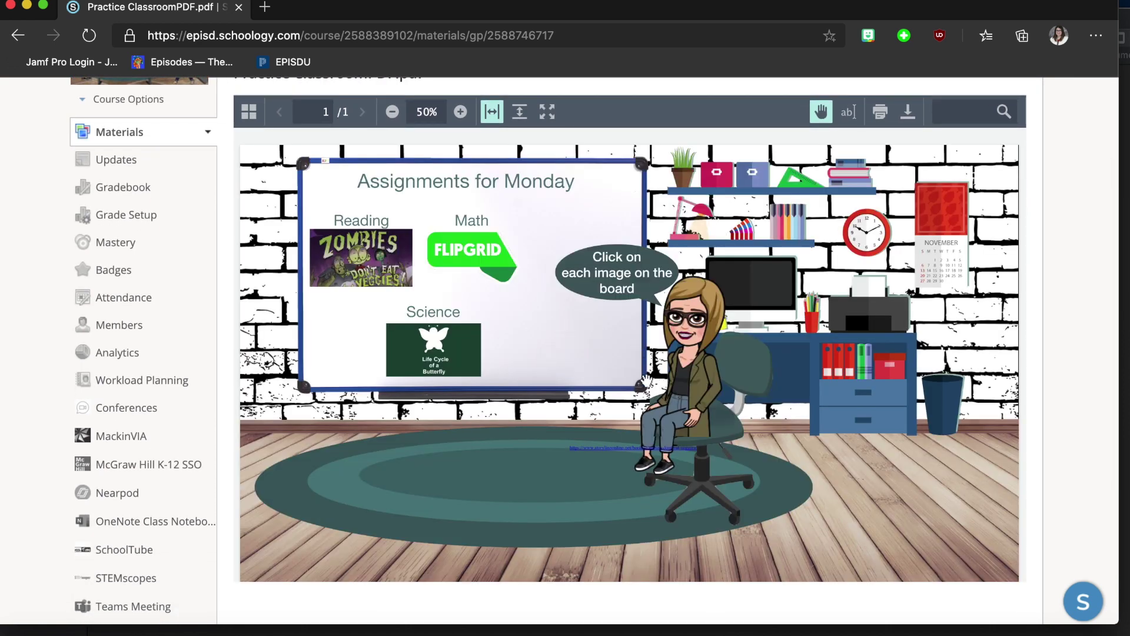
scroll(641, 389, "down", 2)
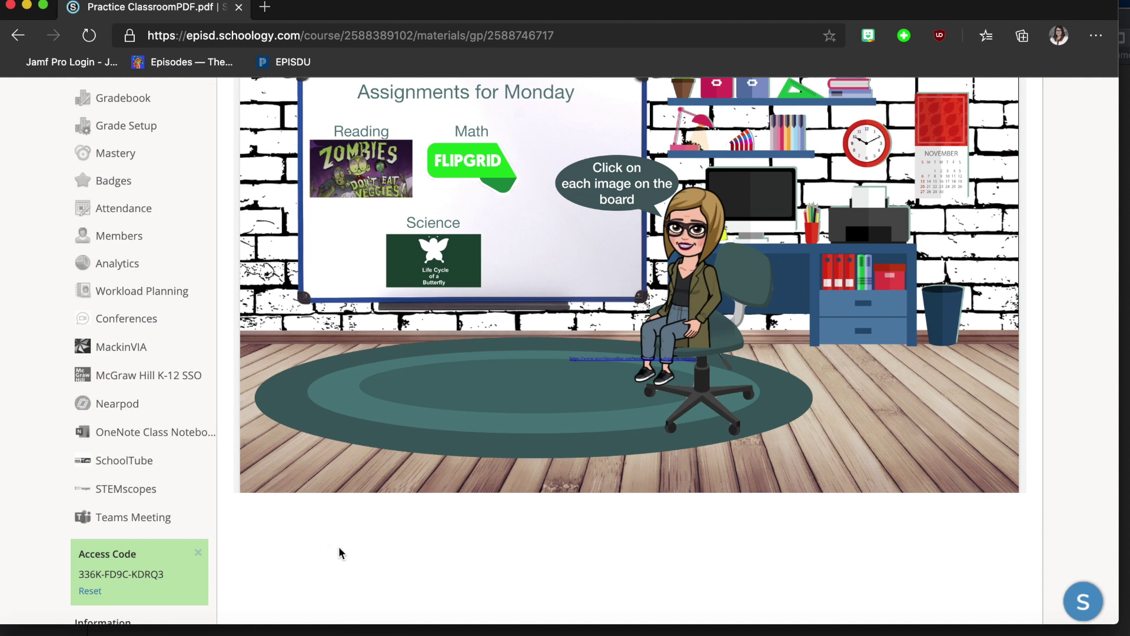
scroll(397, 543, "up", 3)
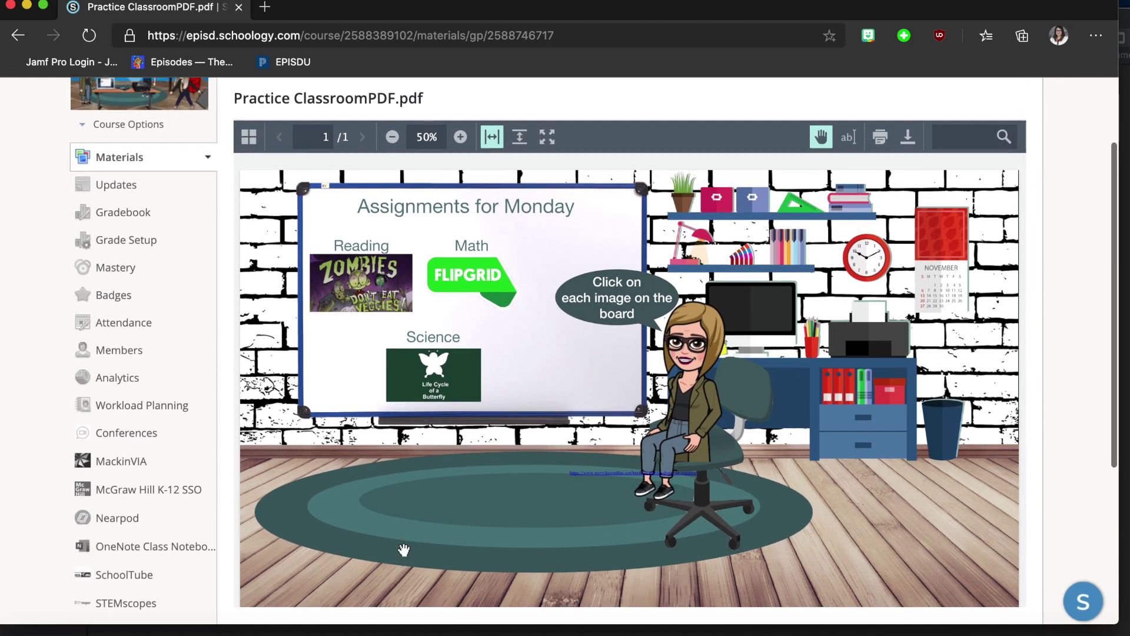
scroll(404, 550, "up", 2)
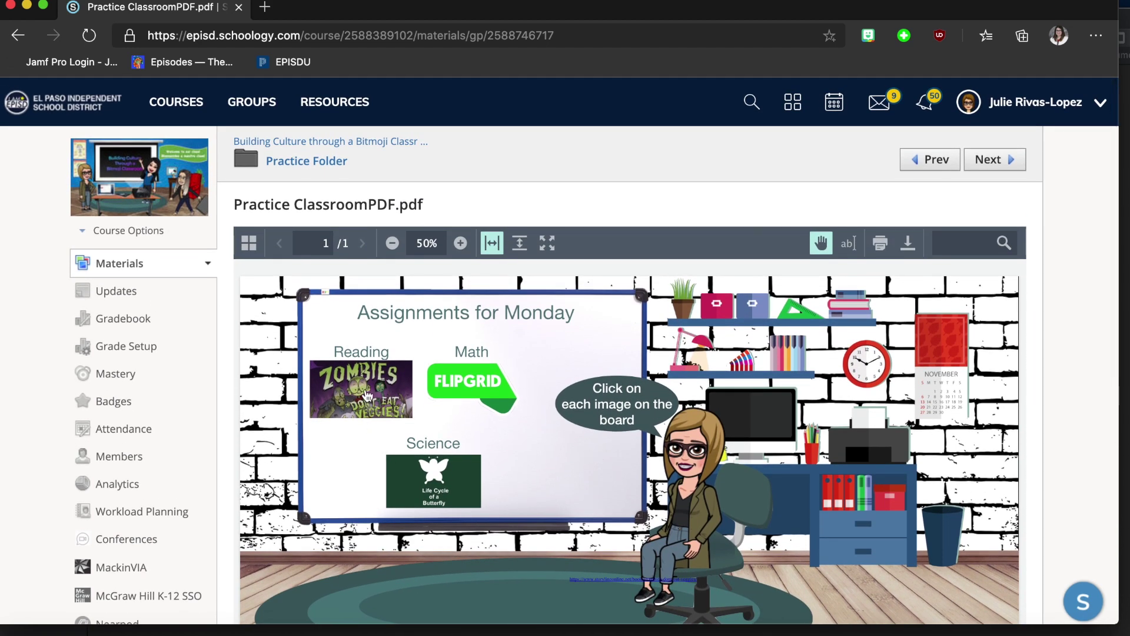
Step: Test the Zombies, Flipgrid and Science butterfly image links, closing each opened page
left_click(367, 394)
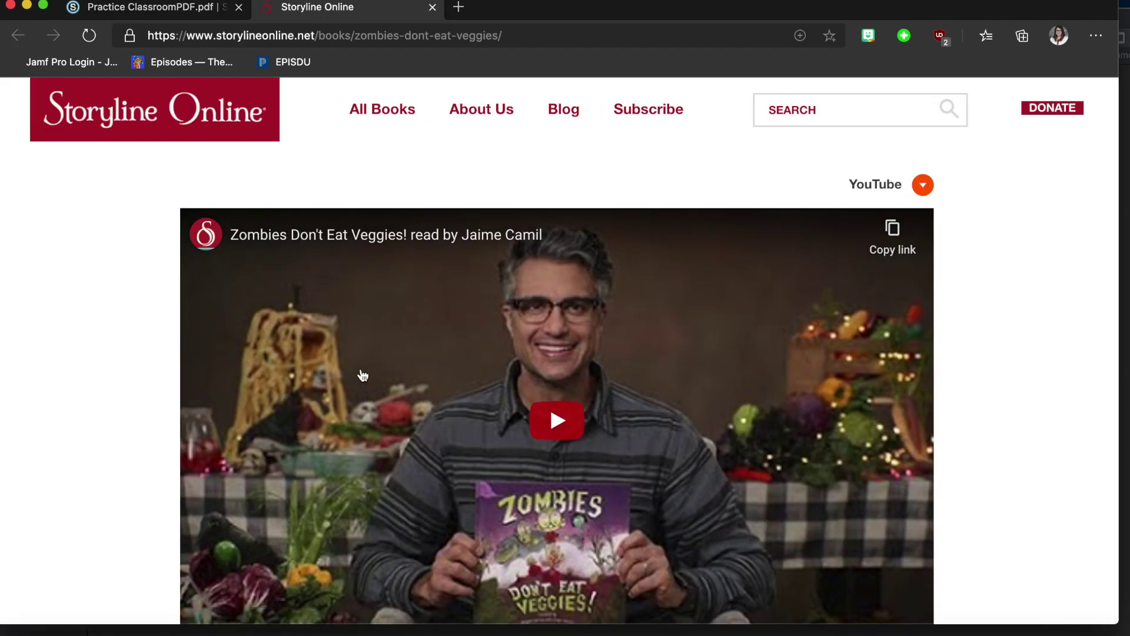
left_click(433, 7)
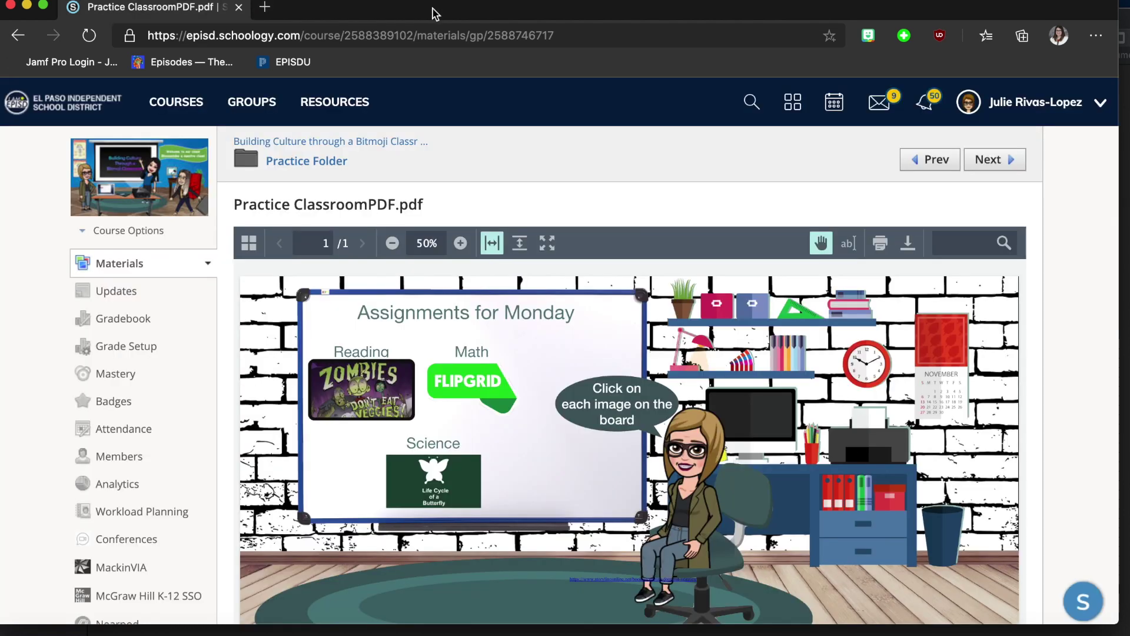
left_click(474, 384)
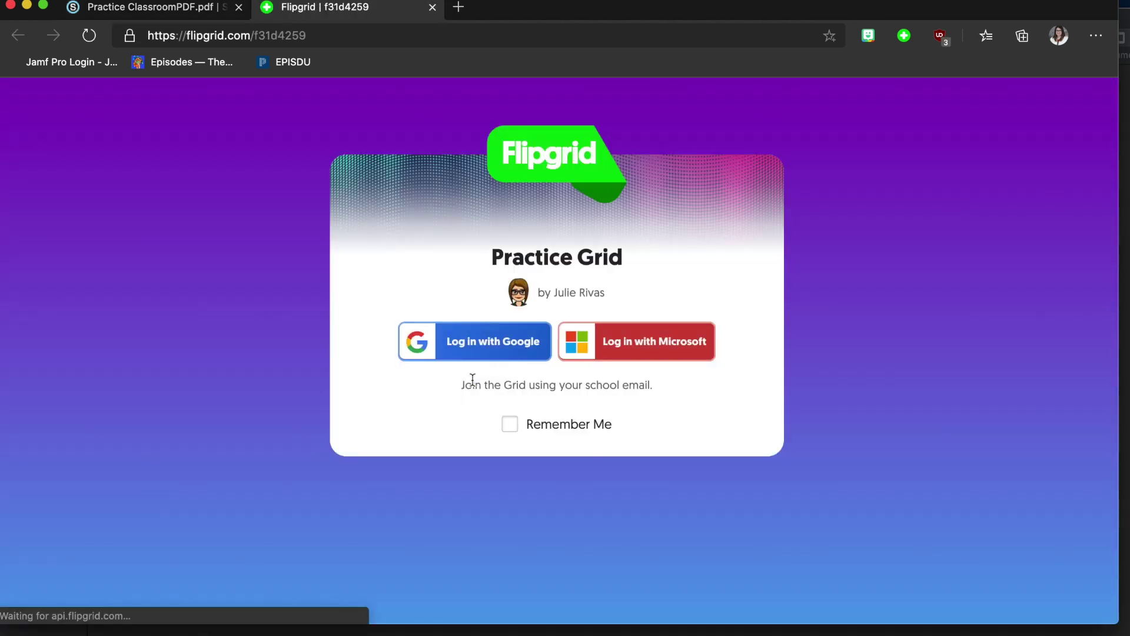
left_click(432, 7)
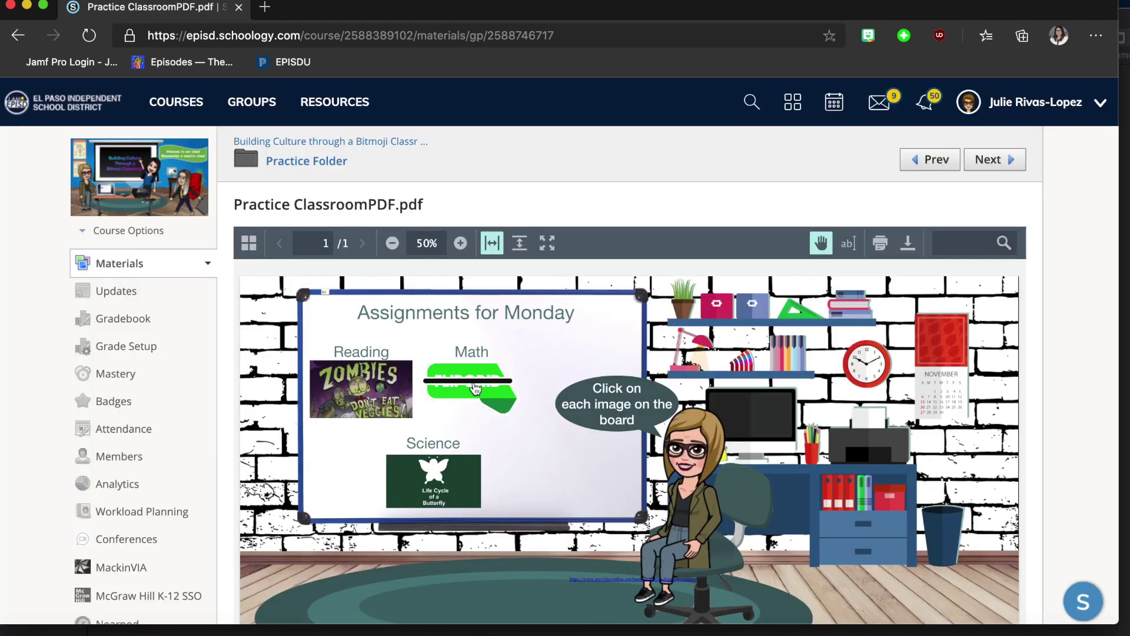
left_click(439, 482)
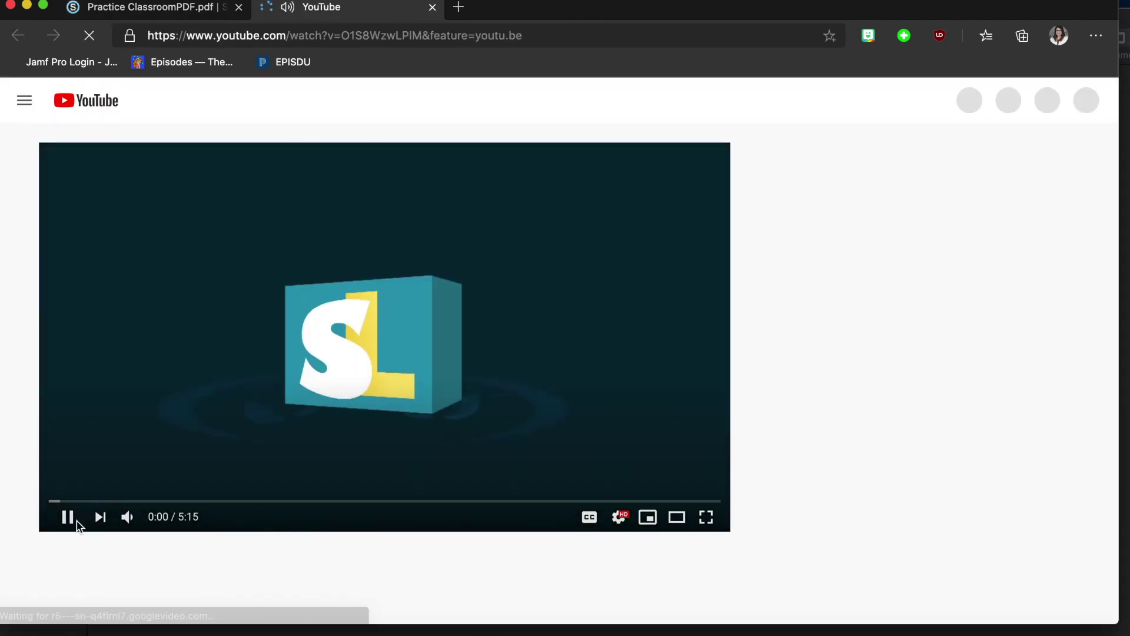
left_click(432, 7)
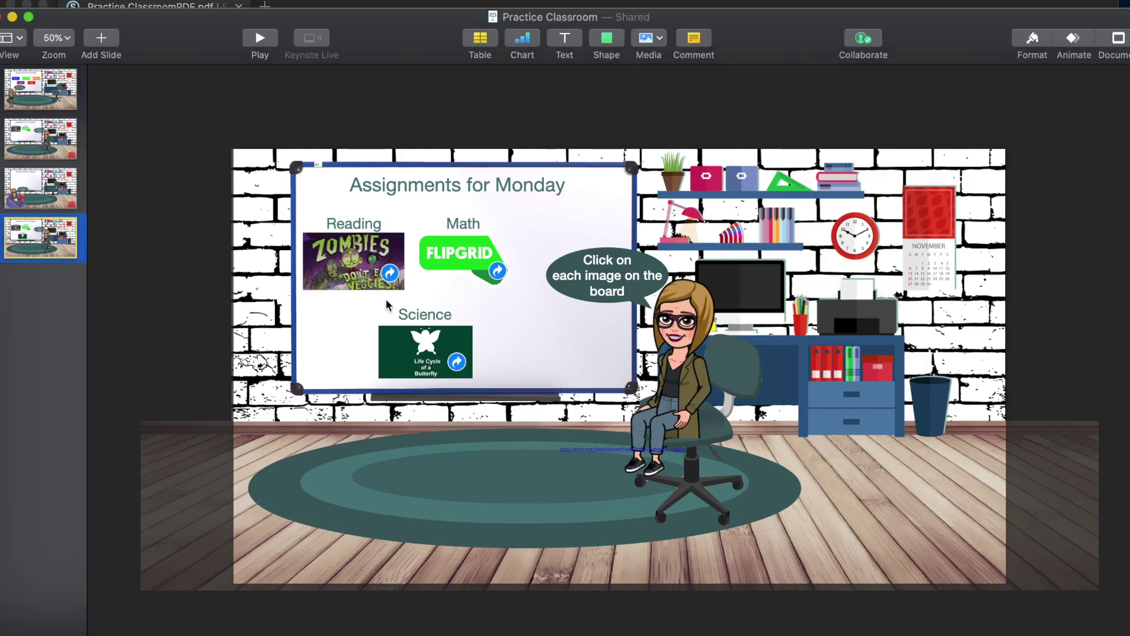
Step: Remove slide 4 from the deck, then go back to the first slide, Assignments for the Week
right_click(66, 254)
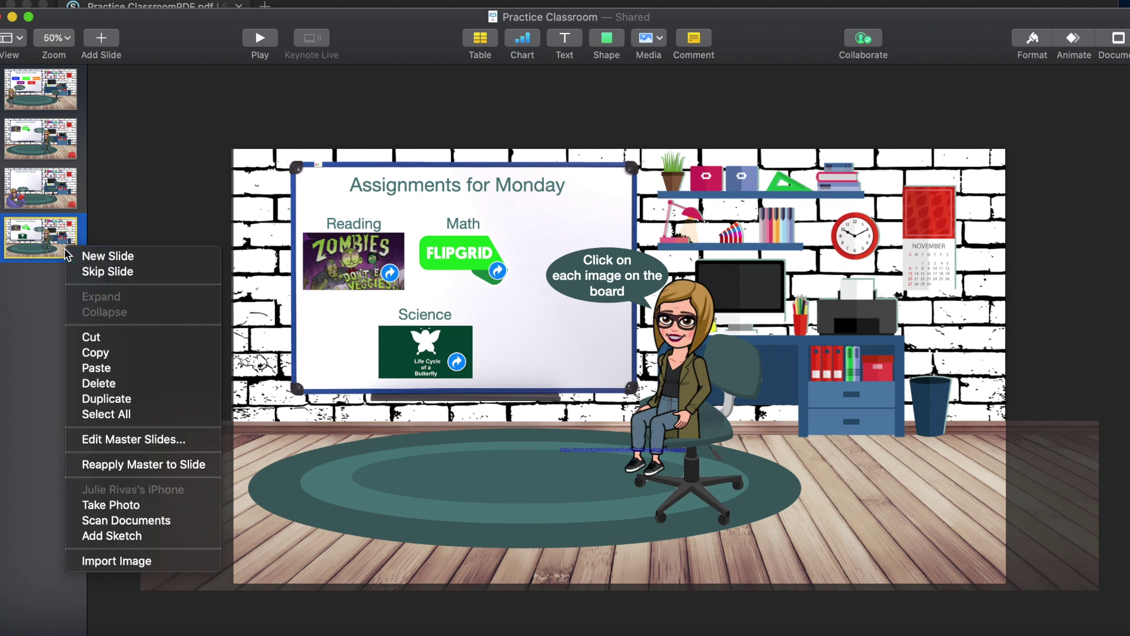
left_click(112, 386)
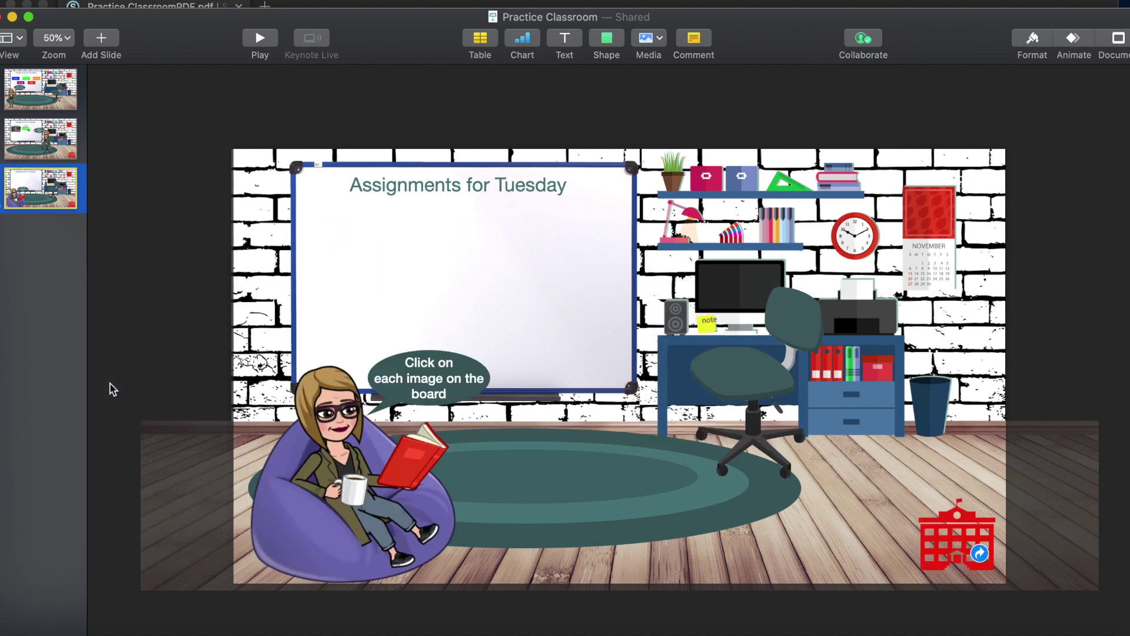
left_click(65, 99)
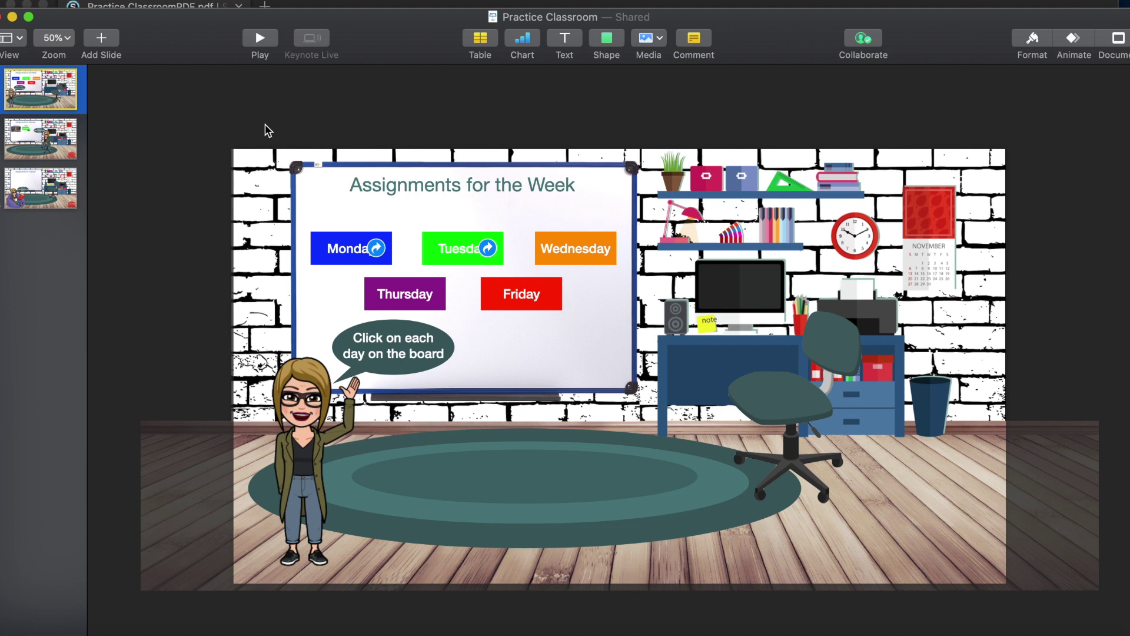
Step: Export the deck to HTML as 'Practice Classroom1' in the Bitmoji Uploads folder
left_click(94, 0)
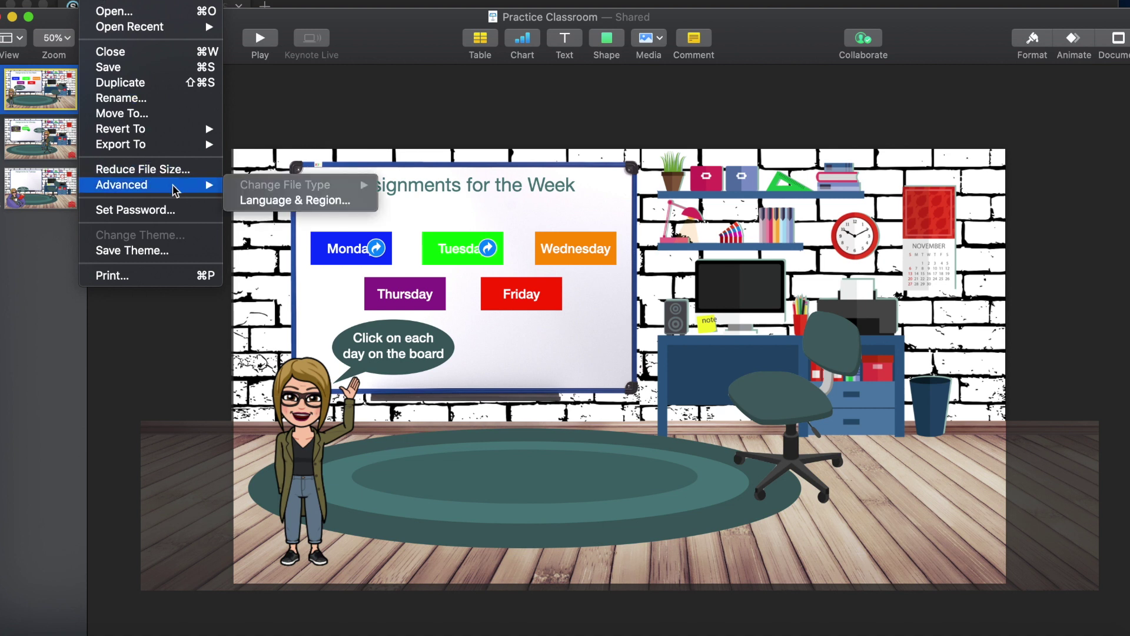
mouse_move(170, 148)
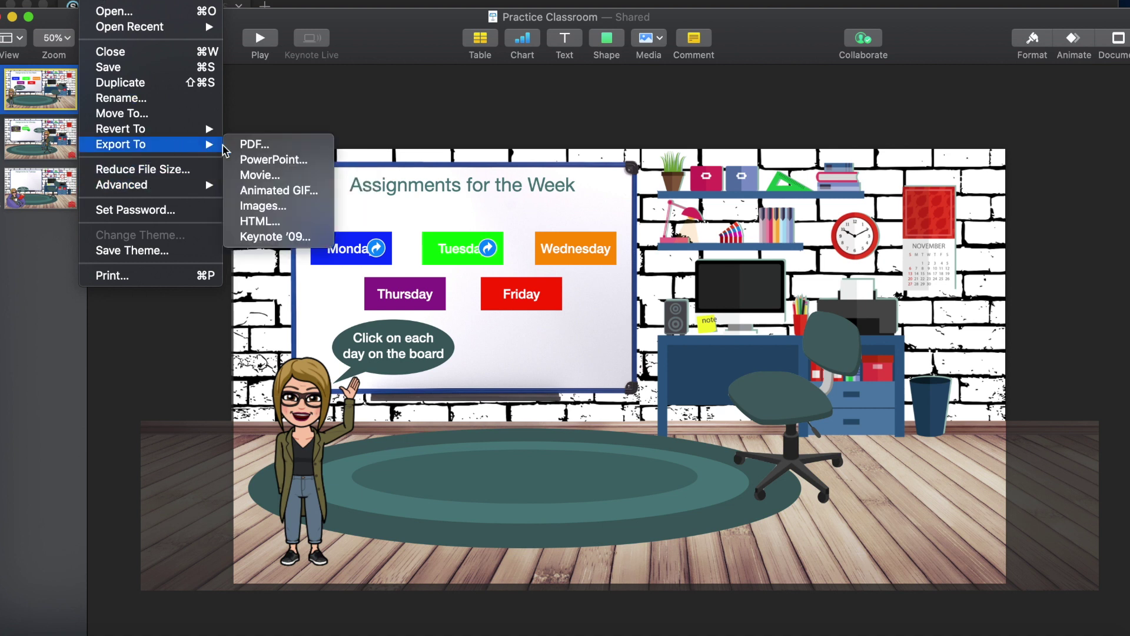
left_click(285, 228)
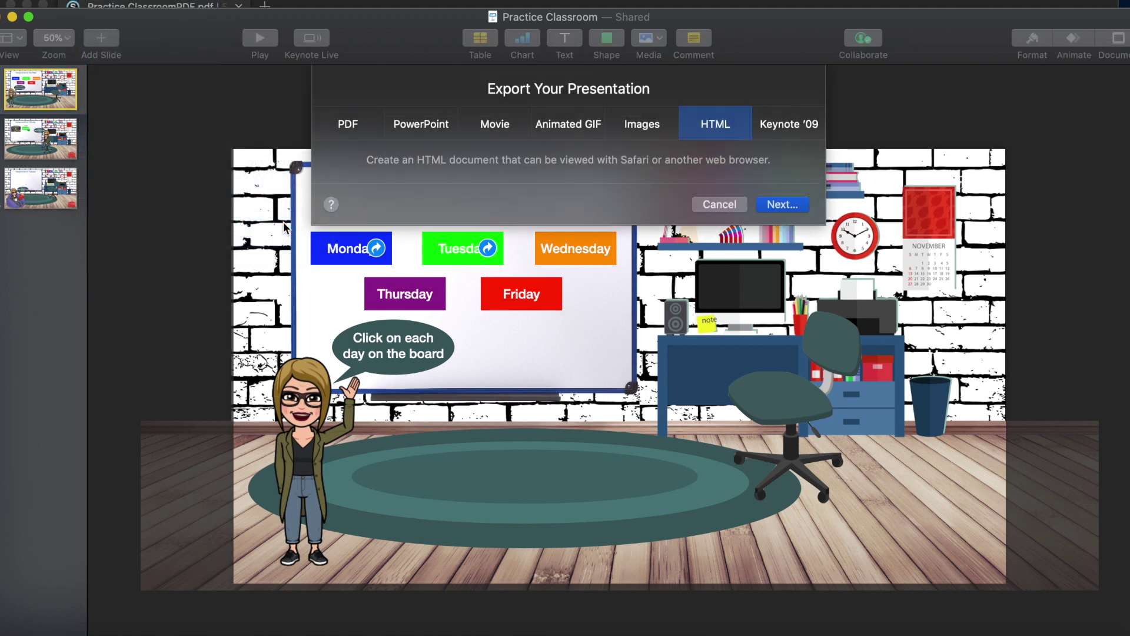
left_click(788, 208)
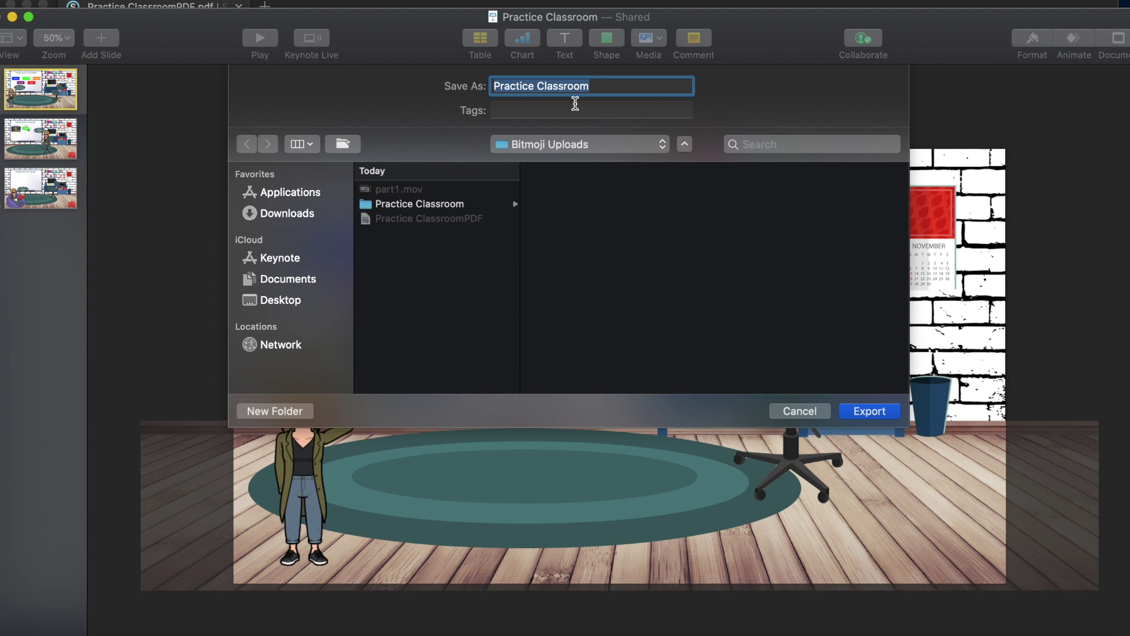
left_click(593, 86)
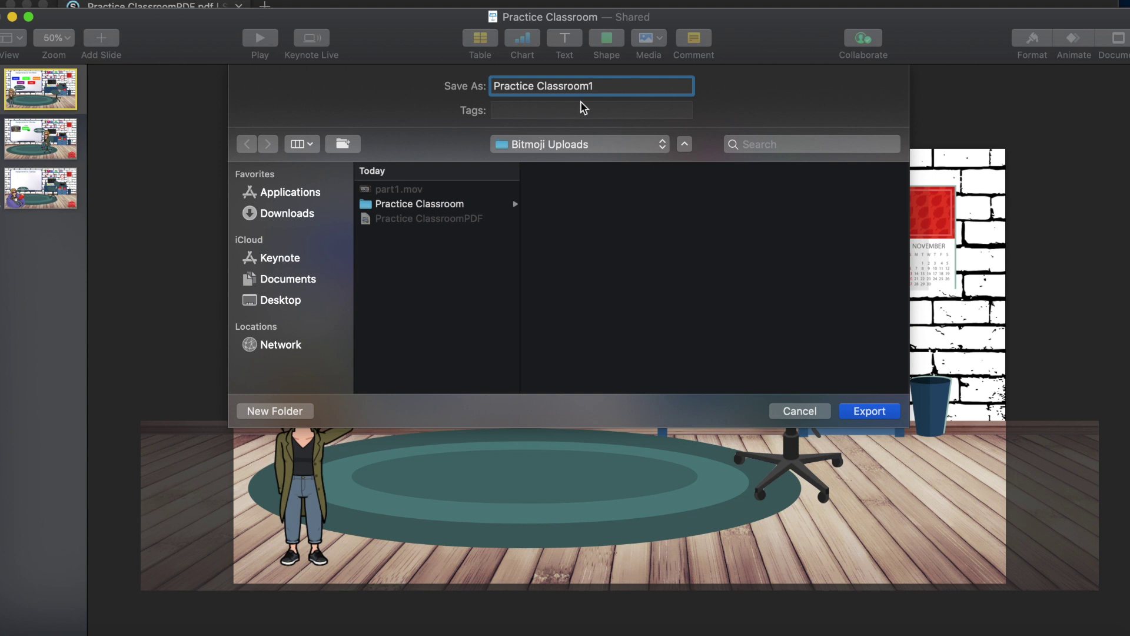
left_click(870, 412)
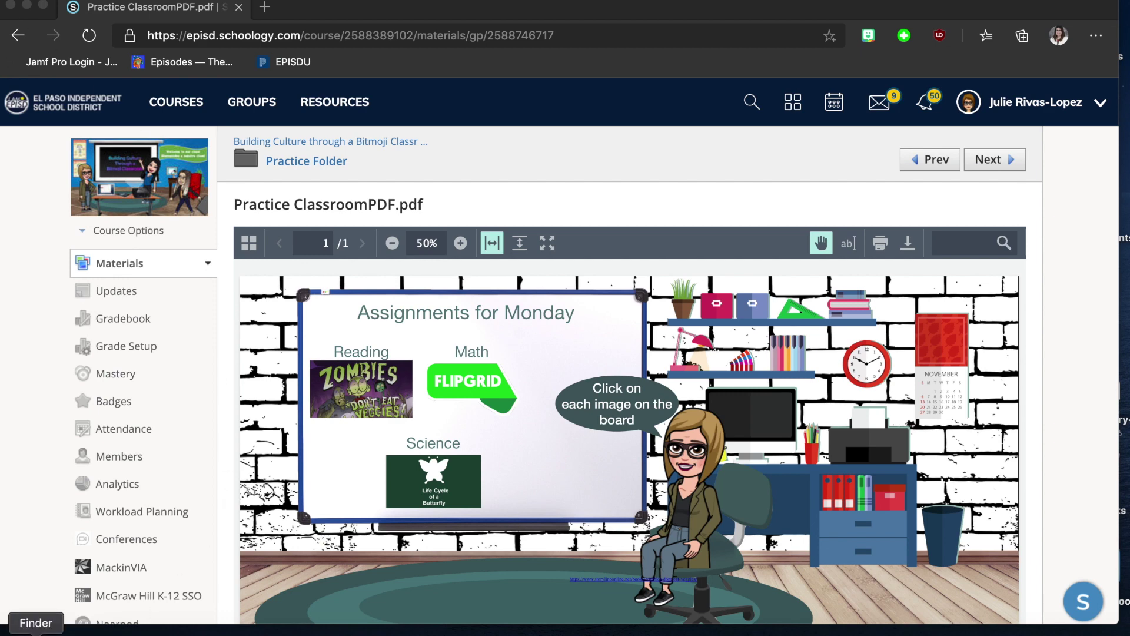
Step: In Finder, open Documents > Bitmoji Uploads > Practice Classroom1 and select both assets and index.html
left_click(35, 631)
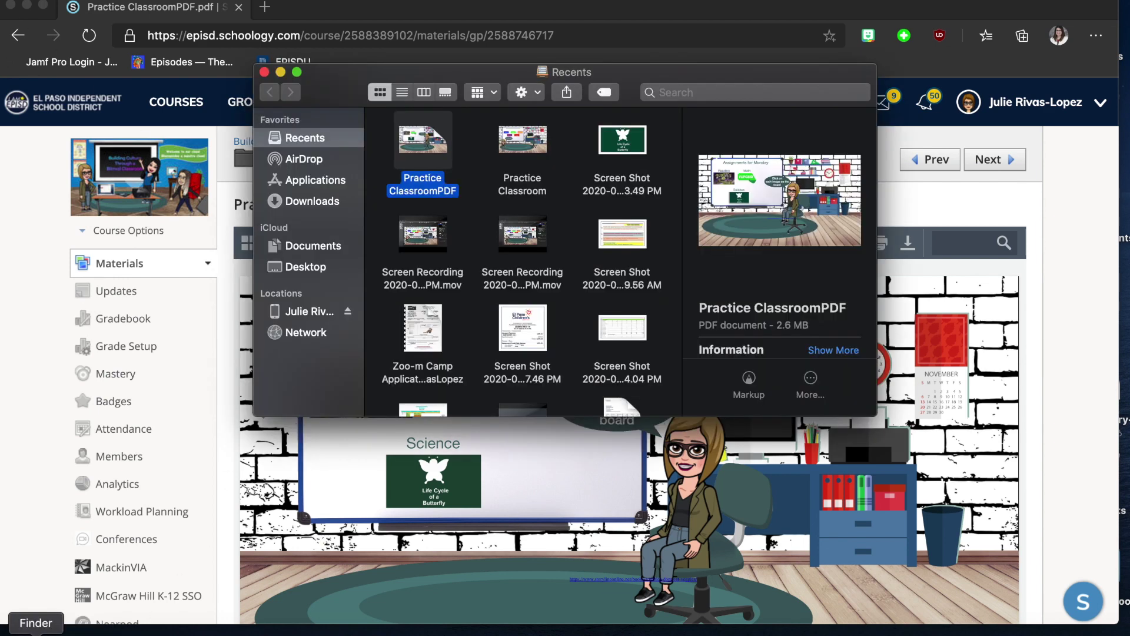
left_click(316, 252)
double_click(441, 140)
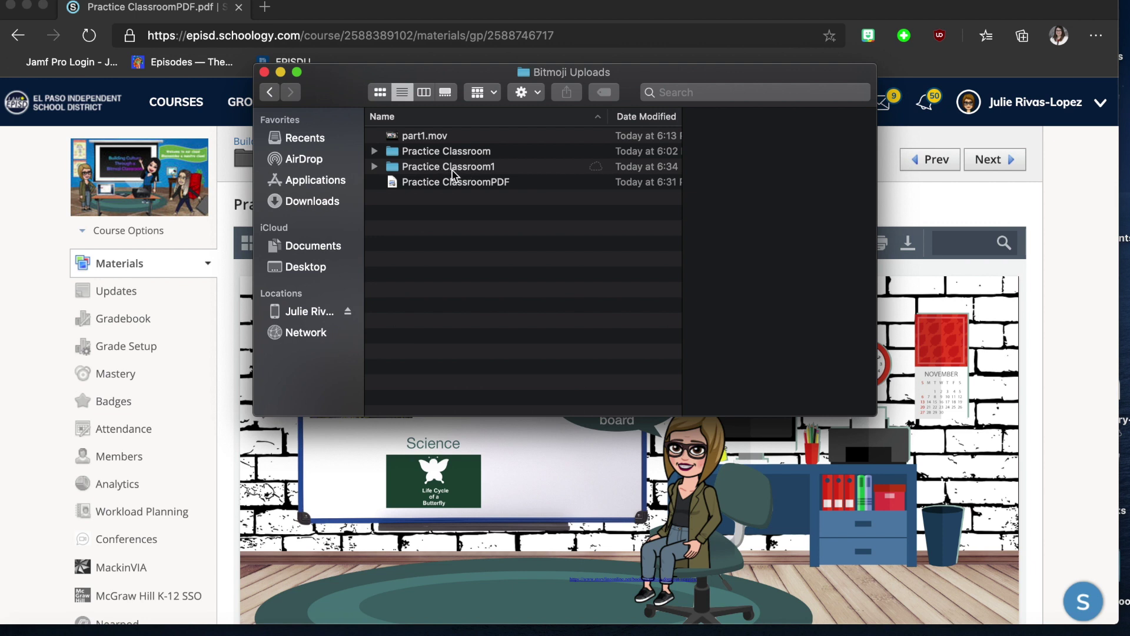
double_click(458, 171)
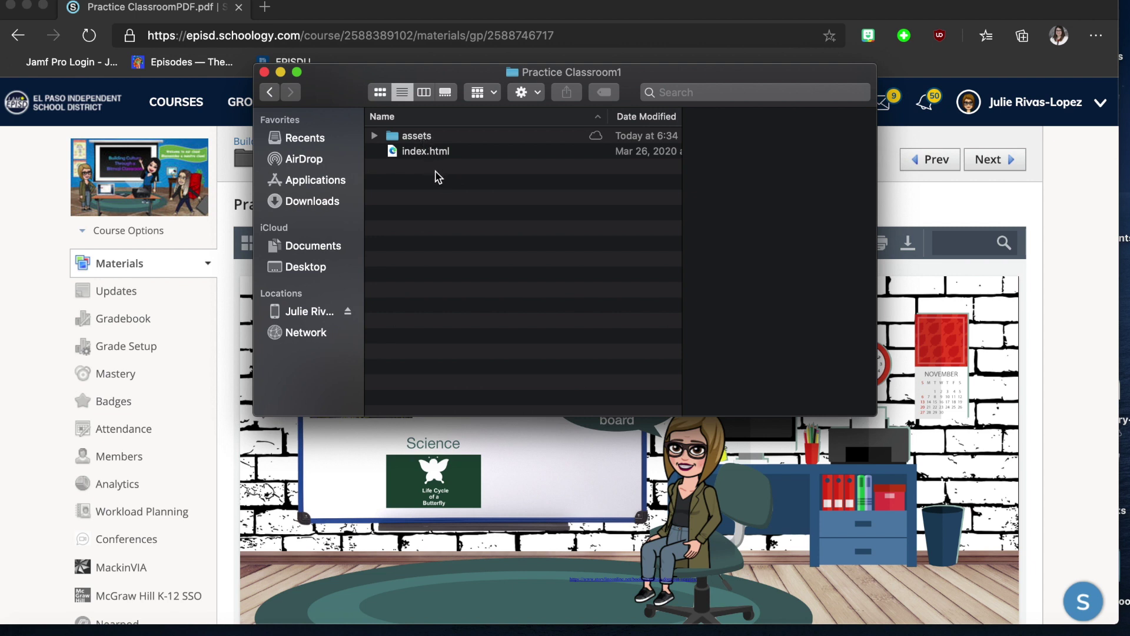
left_click(416, 138)
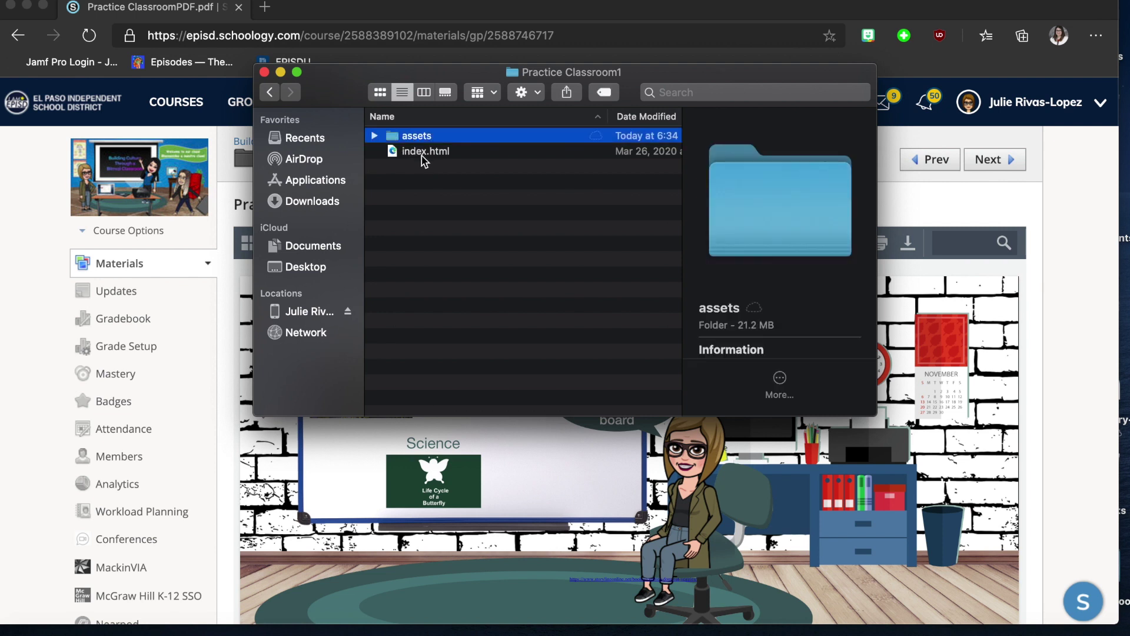
left_click(425, 154, "shift")
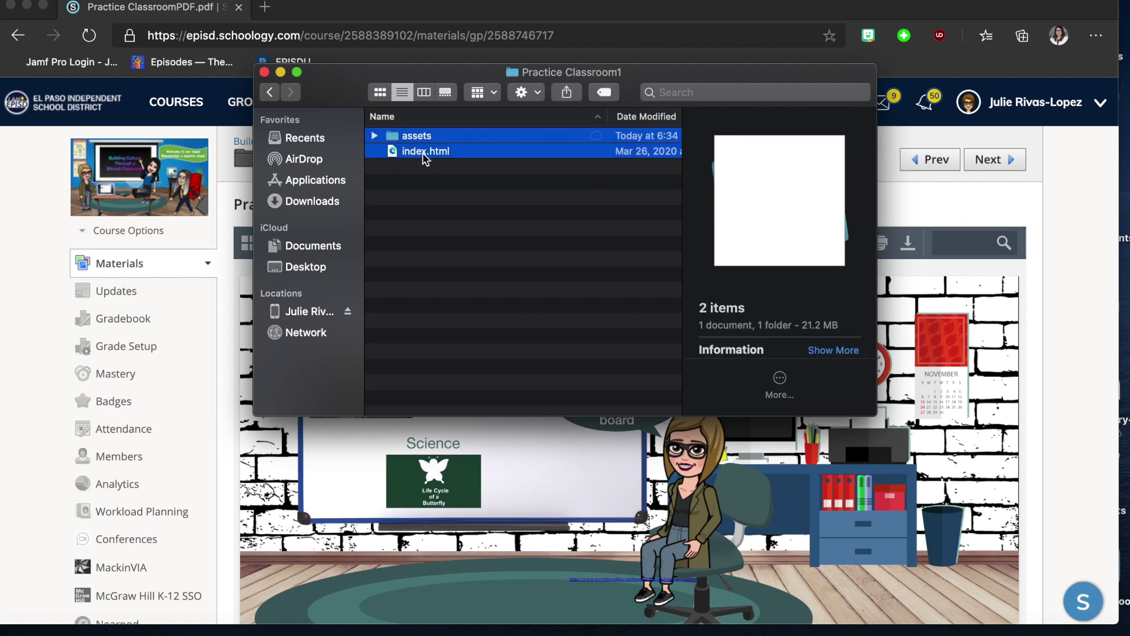
Step: Compress assets and index.html into Archive.zip
right_click(425, 158)
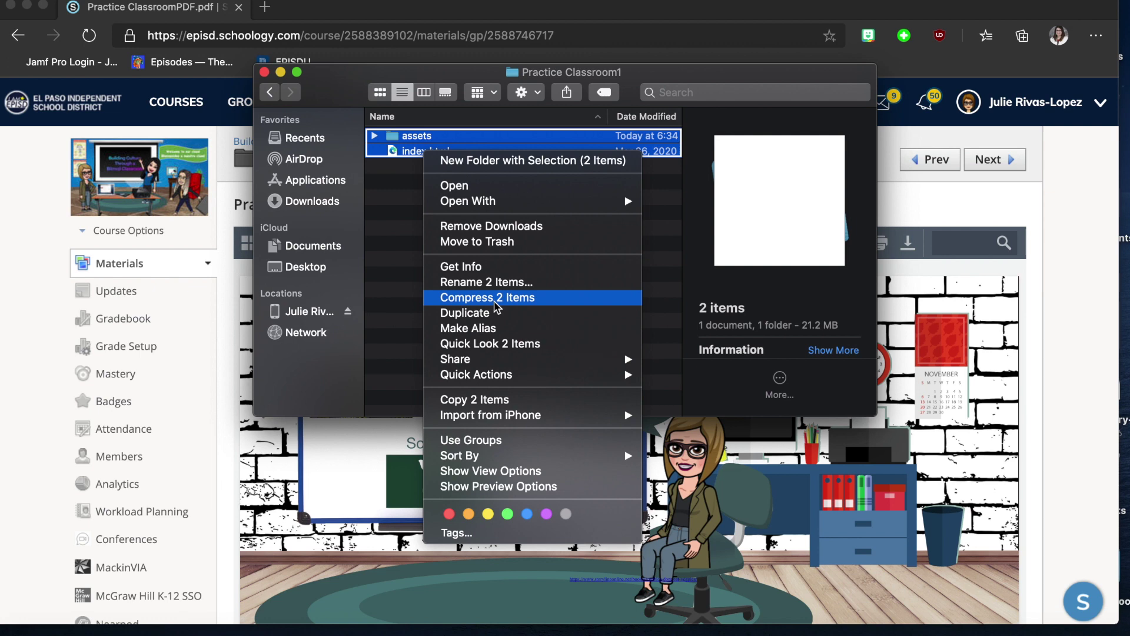
left_click(510, 298)
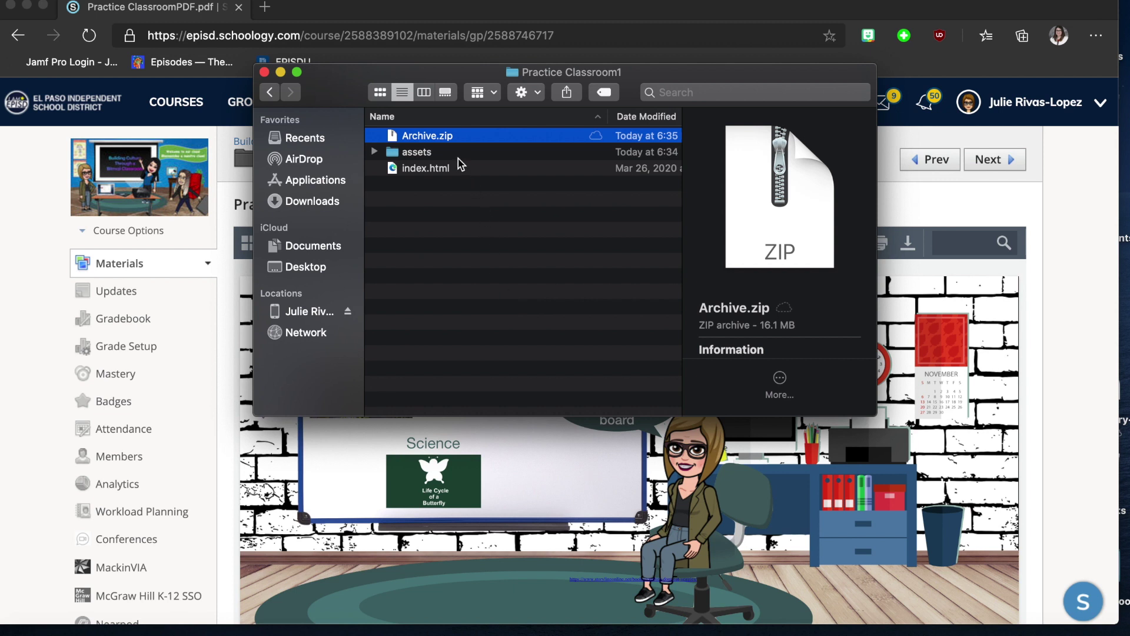
scroll(427, 143, "down", 1)
Step: Rename Archive.zip to PracticeClassroom.zip and switch back to the browser
right_click(427, 143)
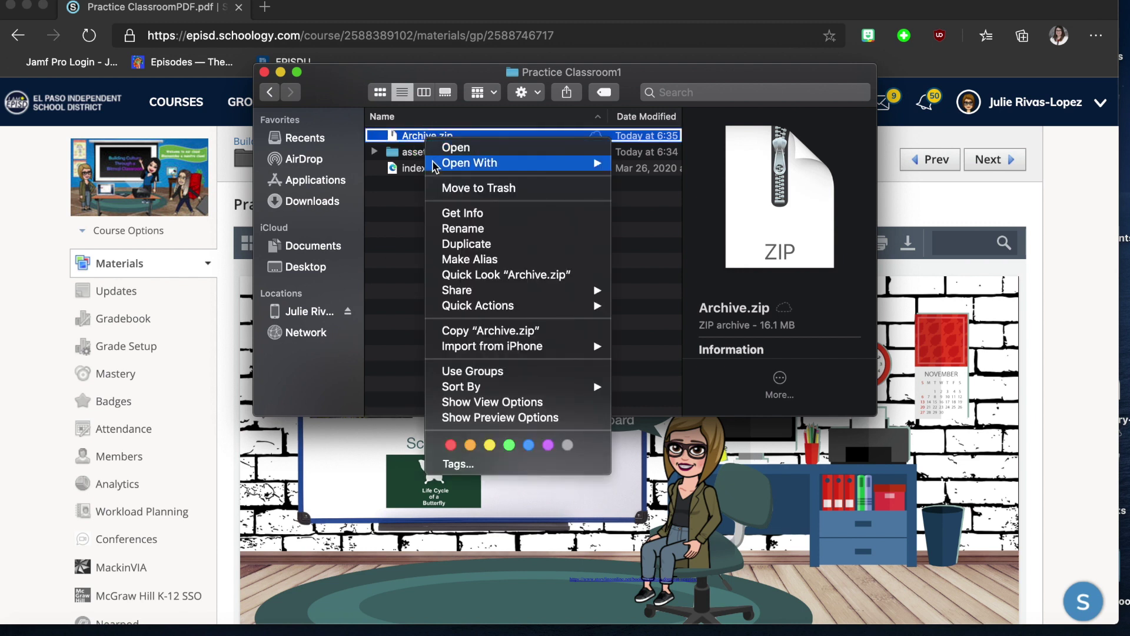
left_click(455, 235)
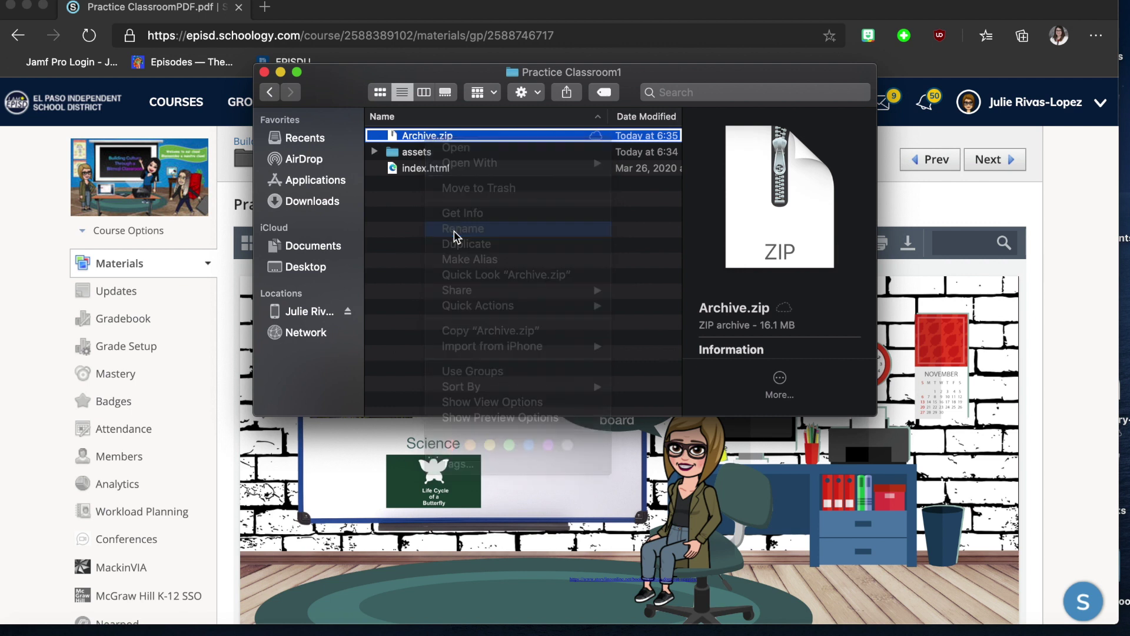
type("Practice")
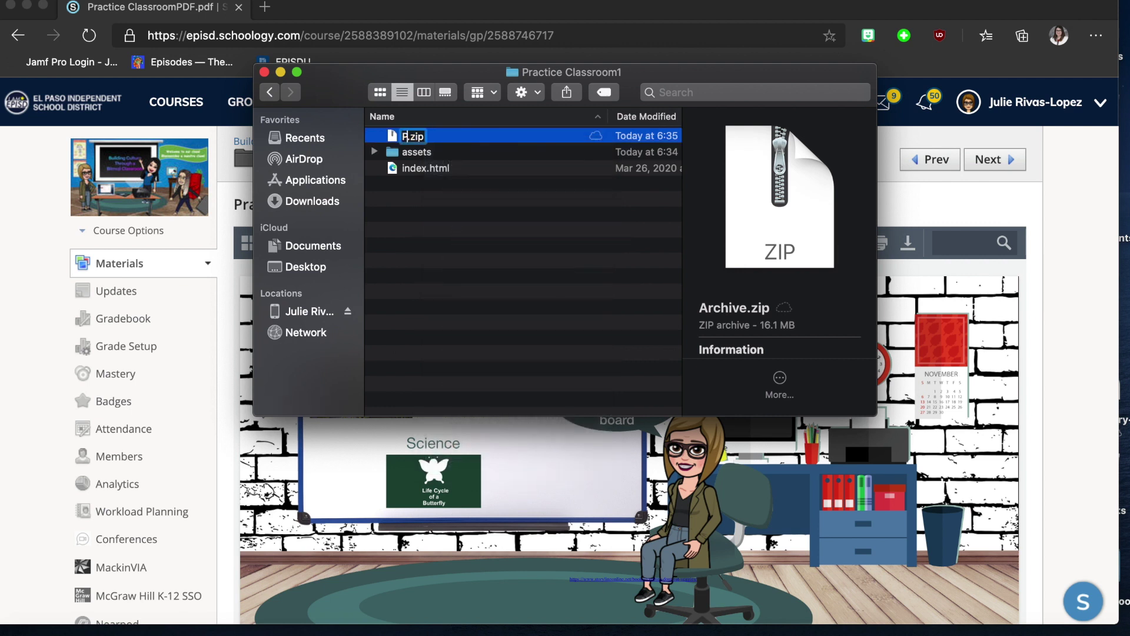
type("Classroom")
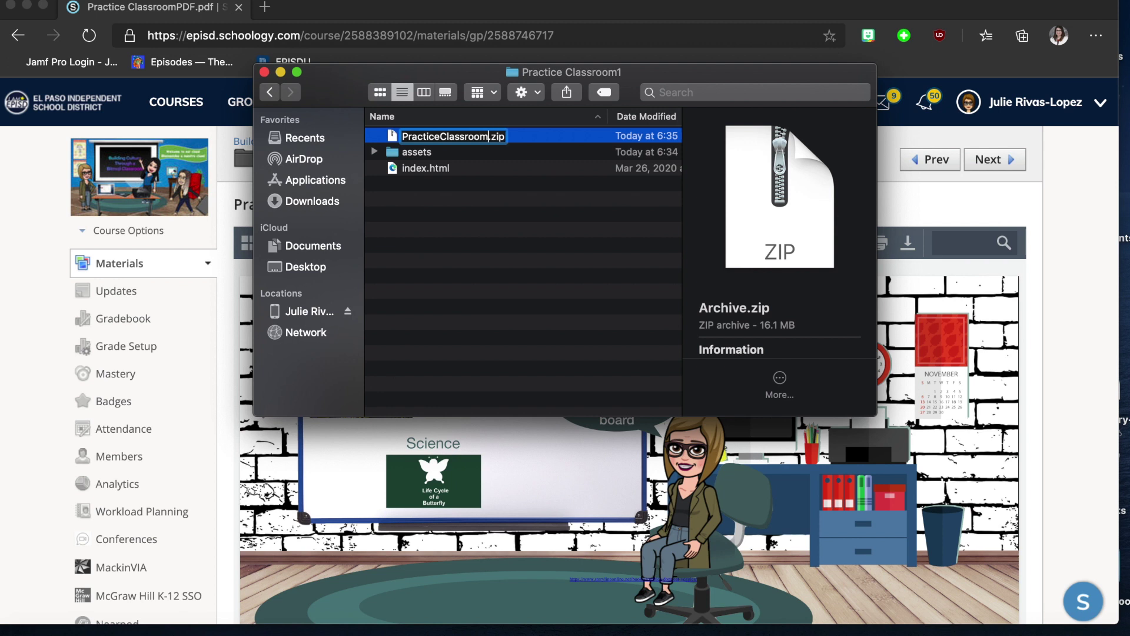
key("Return")
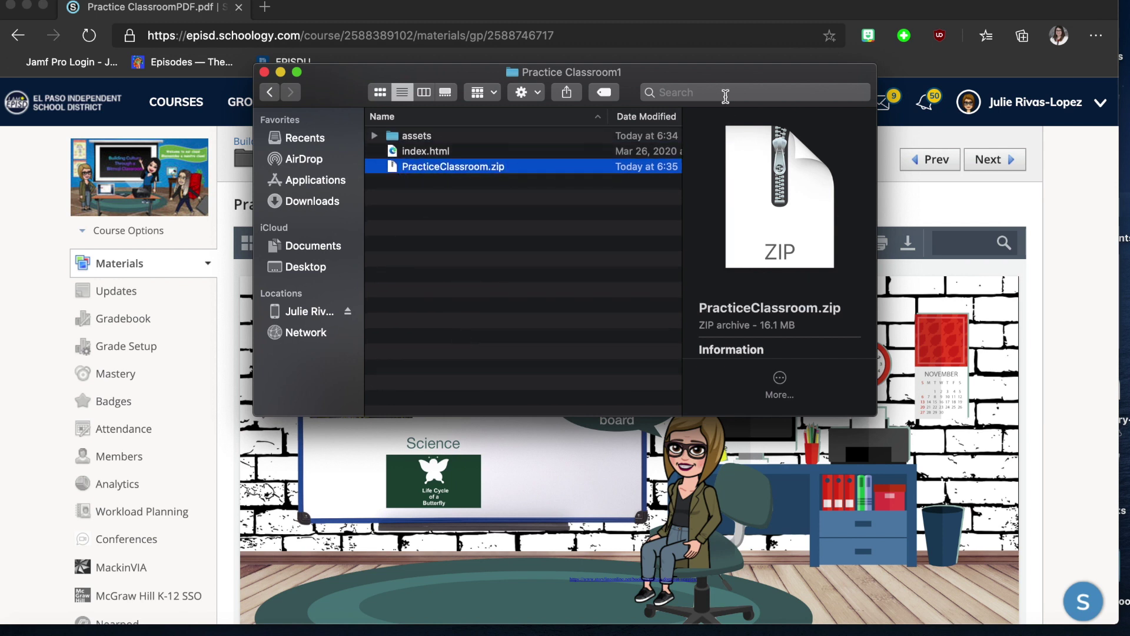
left_click(742, 17)
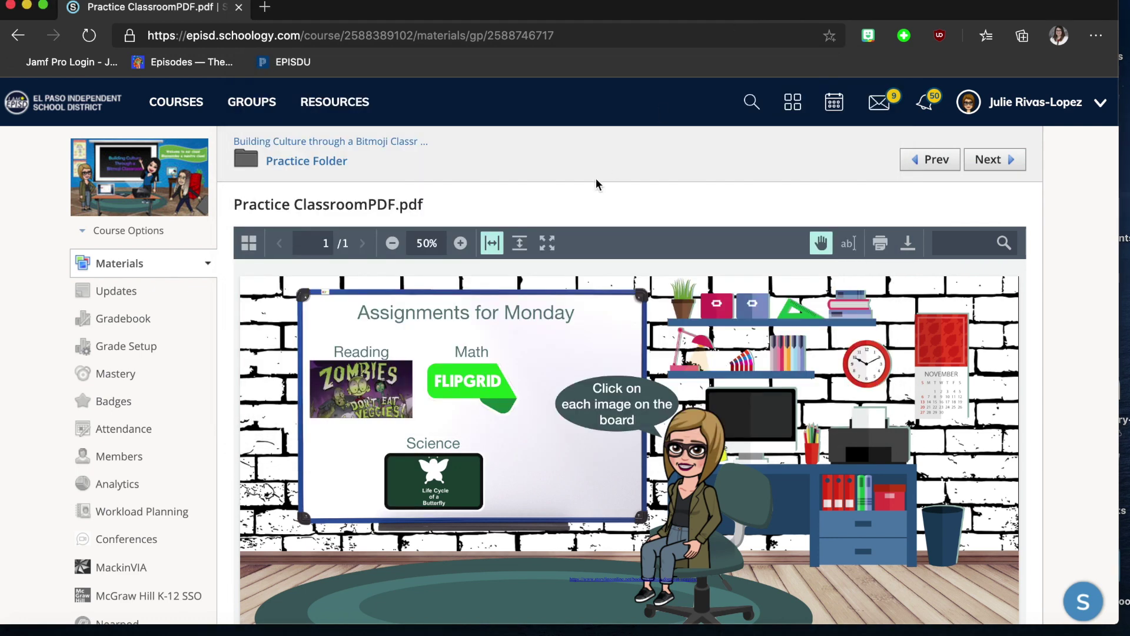
Step: In the Practice Folder, choose Add Materials > Add Package > Web Content
left_click(315, 165)
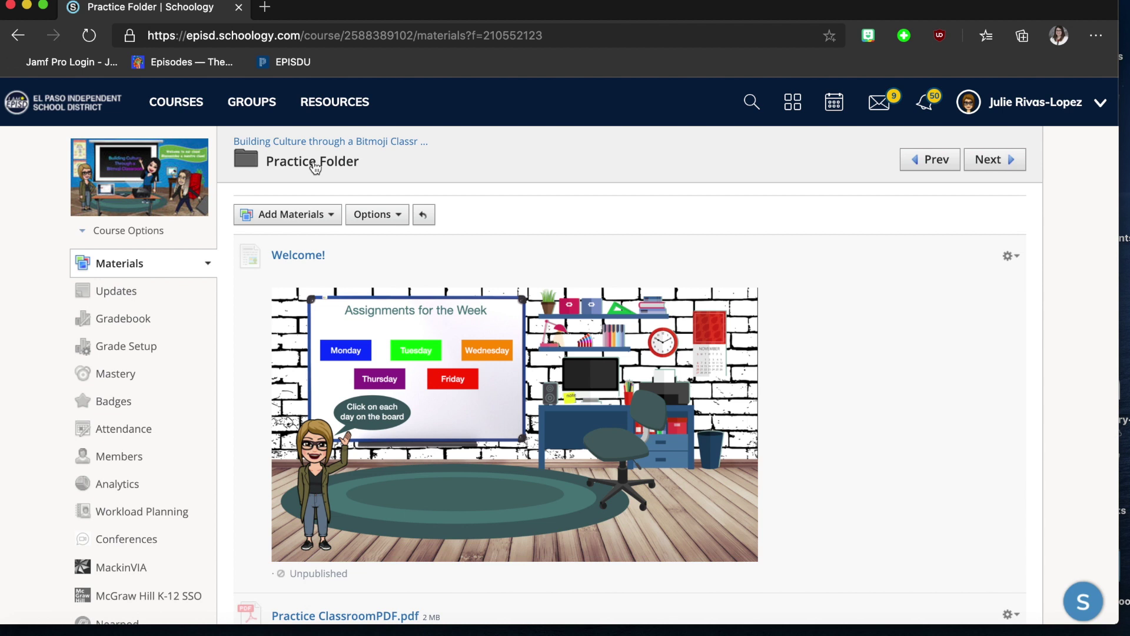
left_click(329, 215)
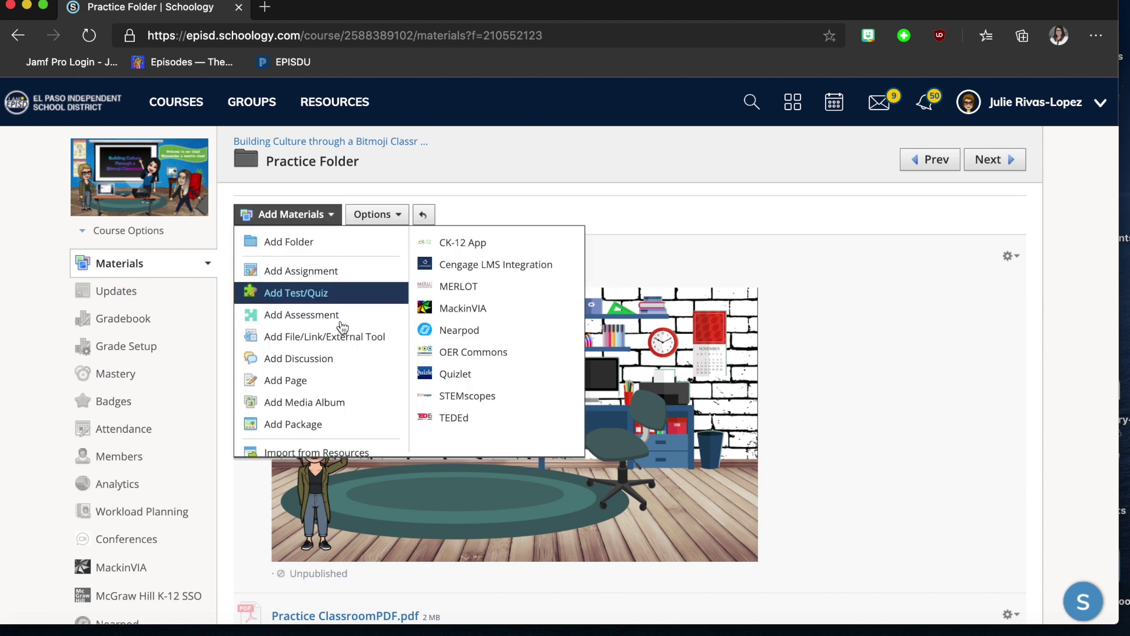
left_click(302, 427)
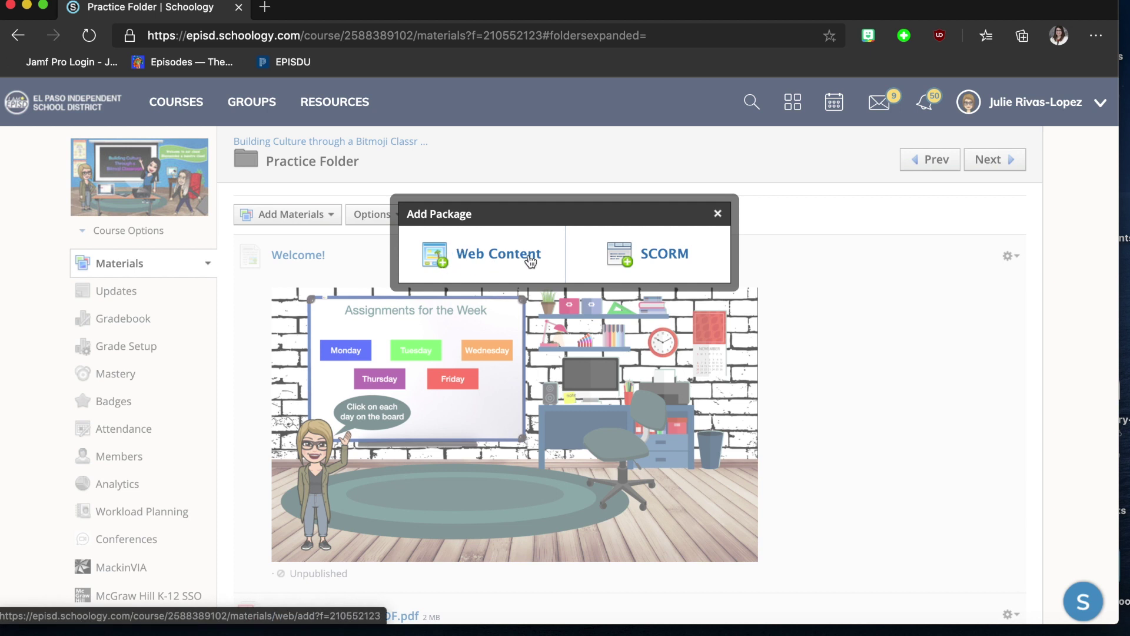
left_click(496, 261)
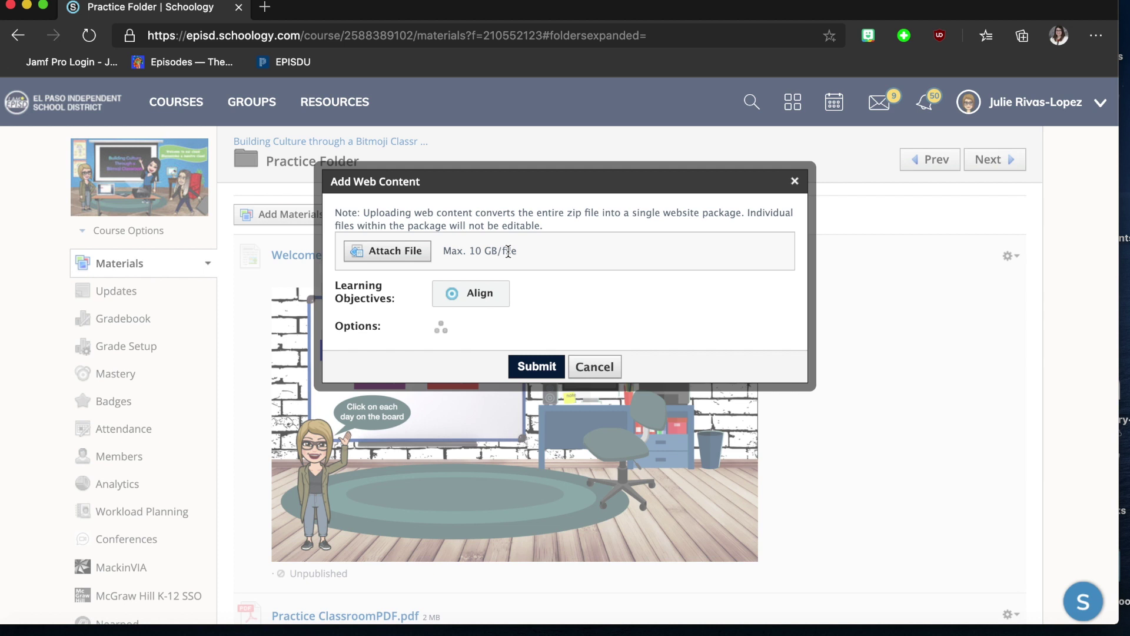
Step: Attach PracticeClassroom.zip from the Practice Classroom1 folder and submit the web content package
left_click(413, 251)
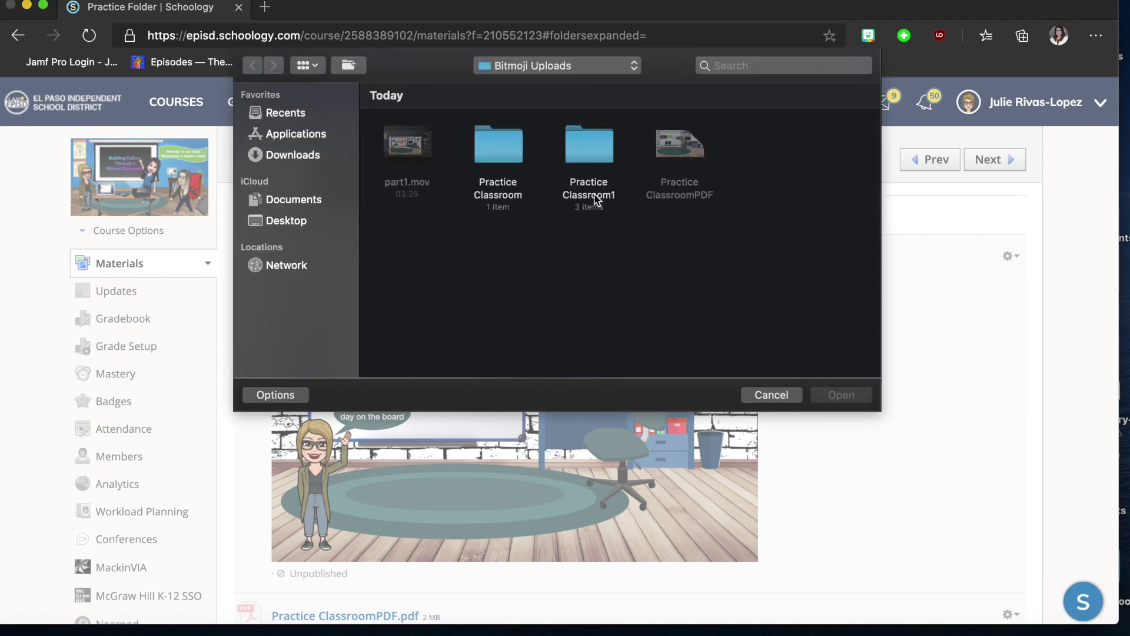
double_click(581, 148)
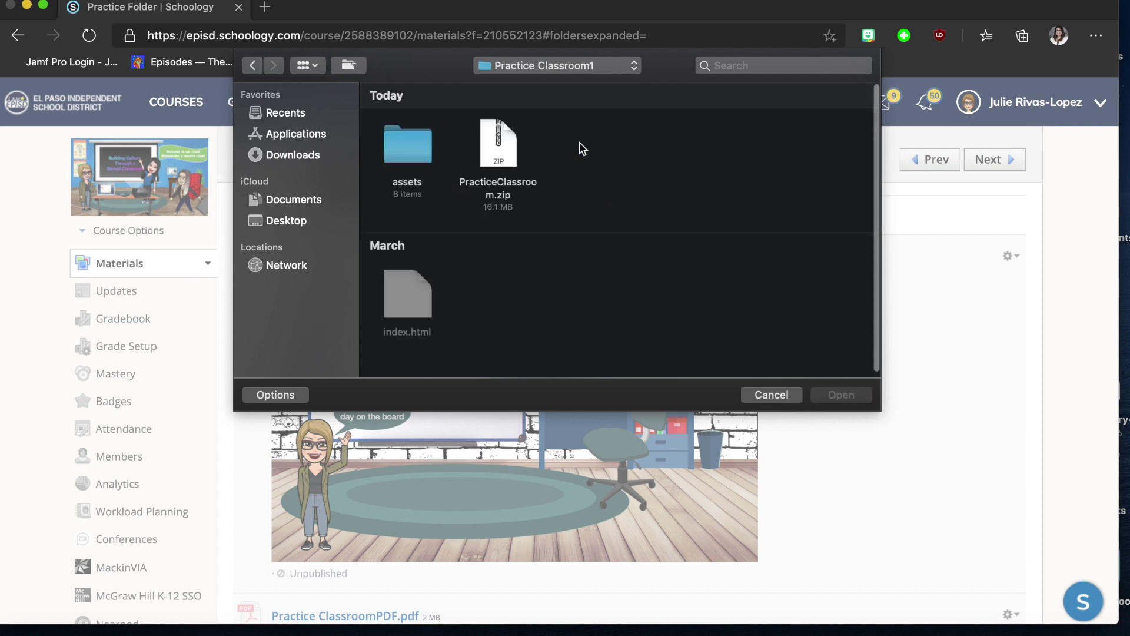
left_click(502, 162)
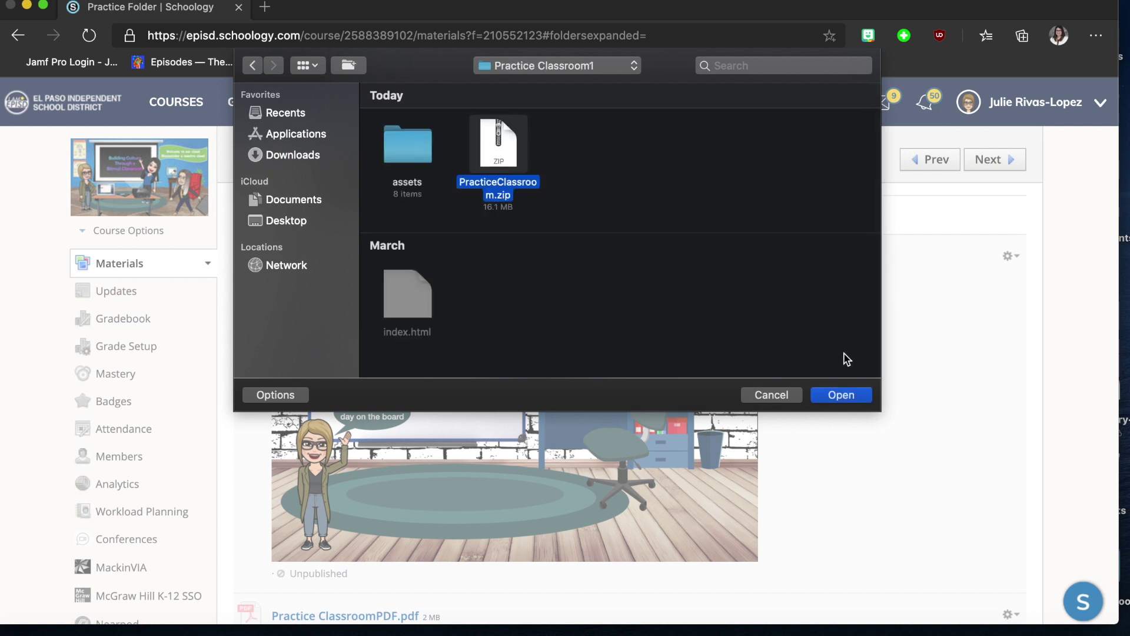
left_click(841, 395)
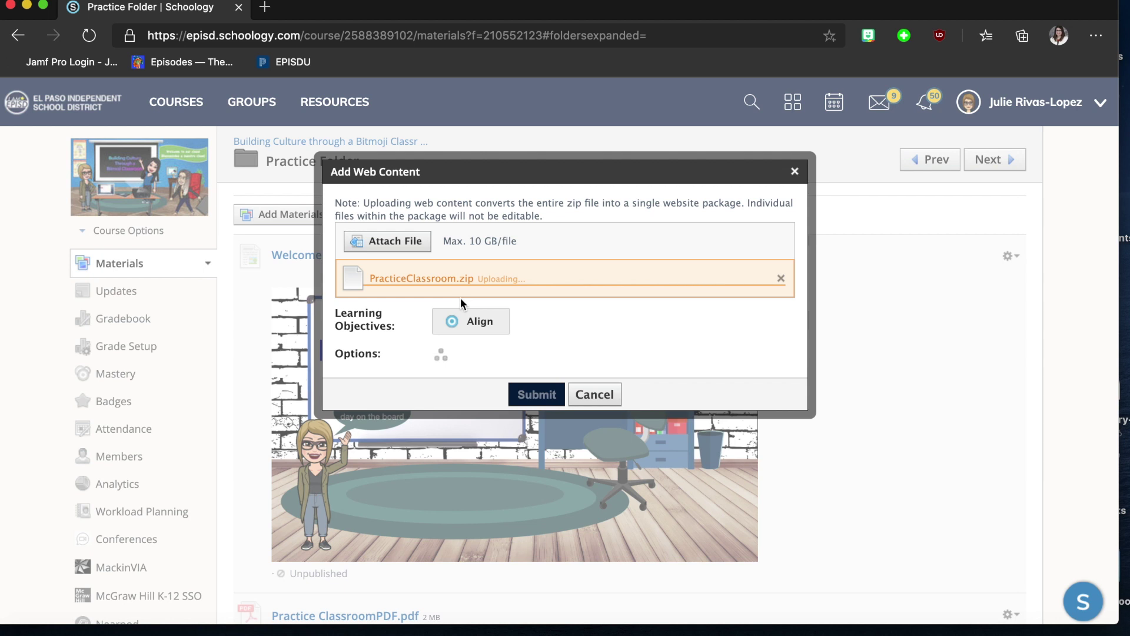
left_click(538, 399)
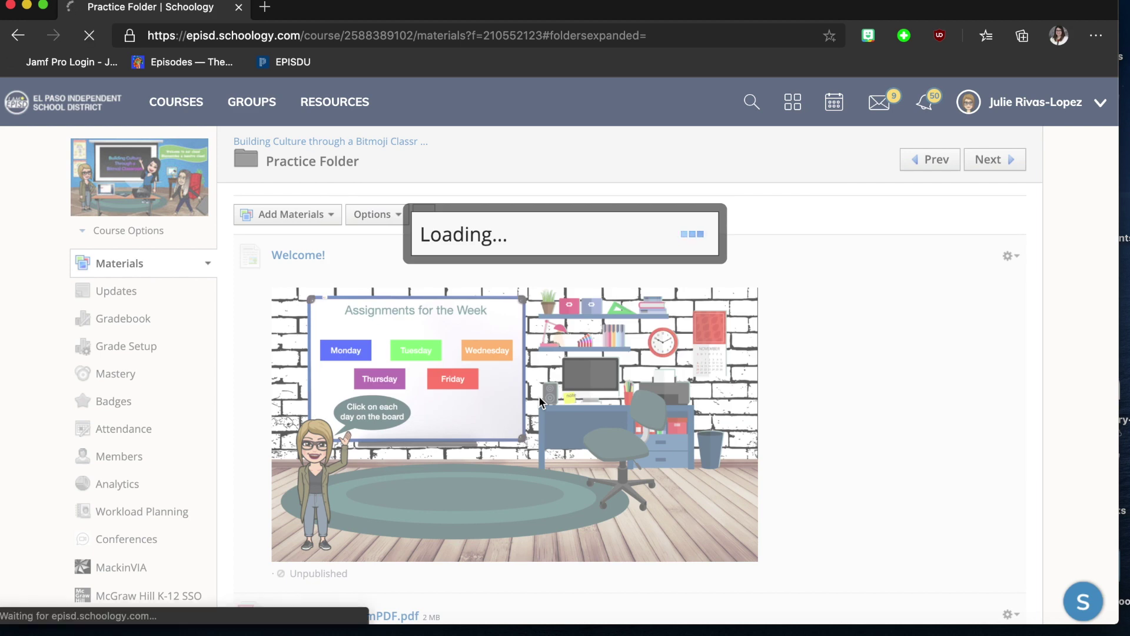
scroll(582, 458, "down", 6)
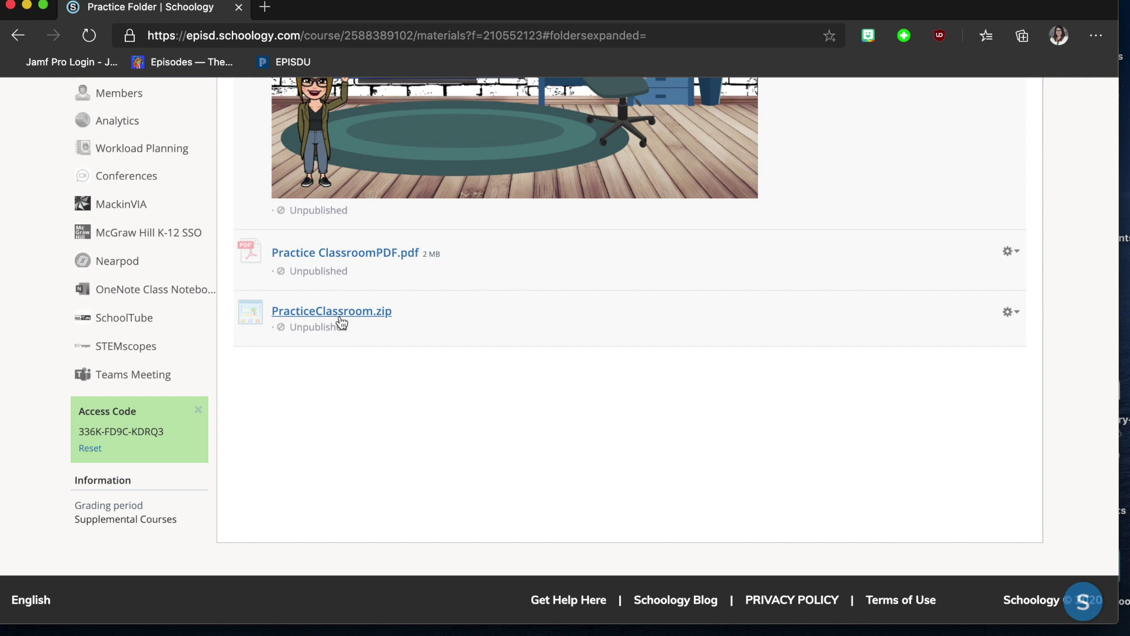
Step: Open PracticeClassroom.zip and test Monday and Tuesday, returning to the weekly board via the school icon each time
left_click(342, 312)
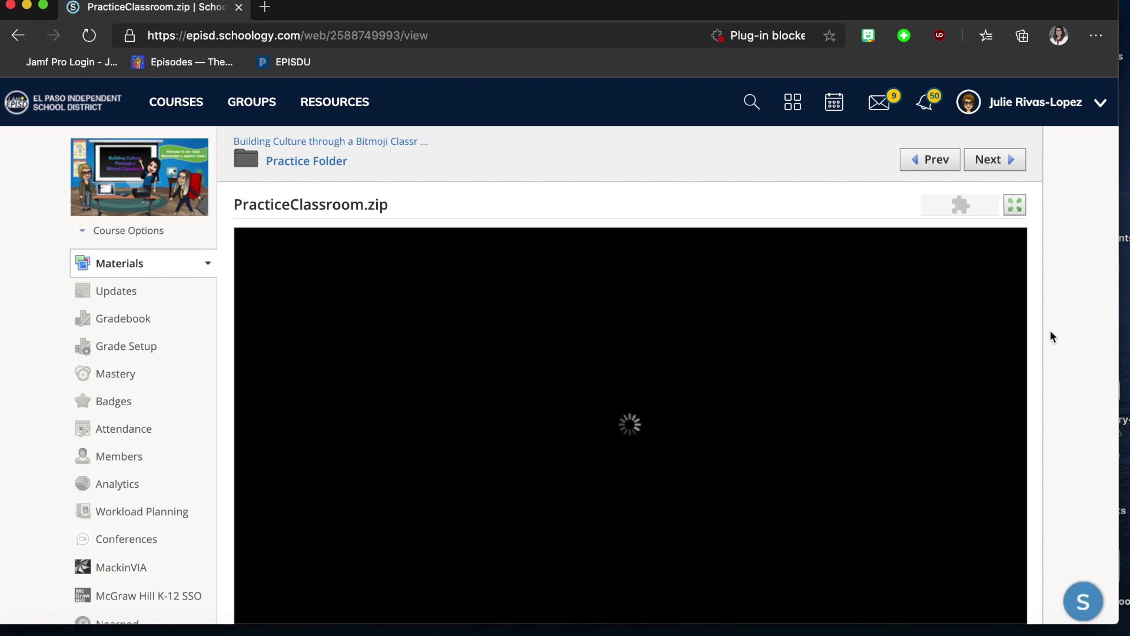
scroll(1051, 331, "down", 3)
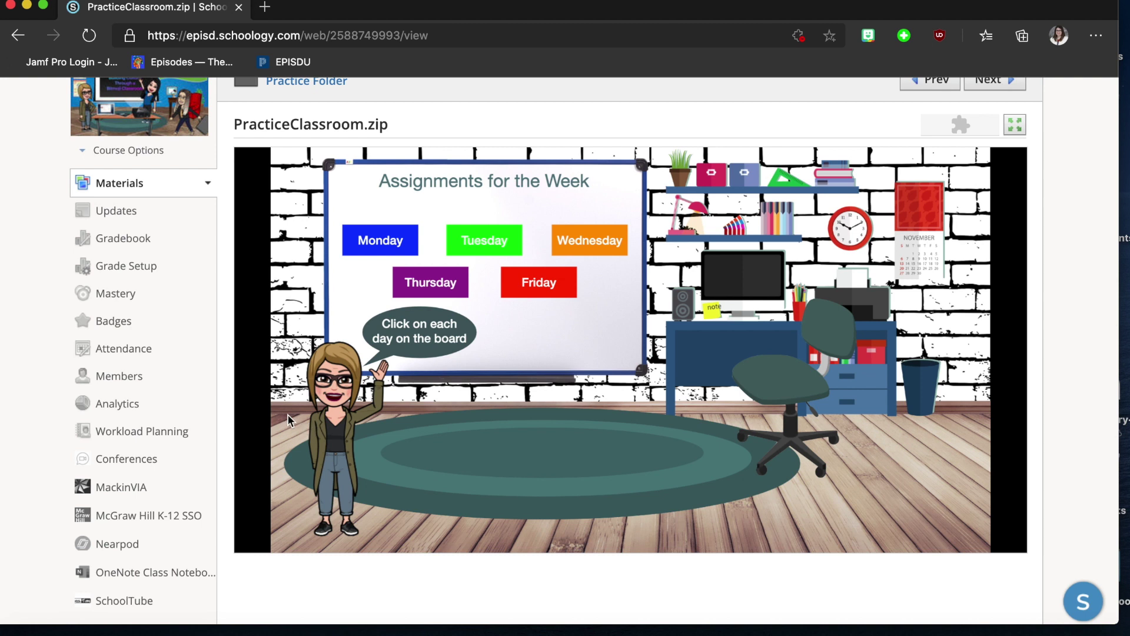
mouse_move(248, 411)
left_click(386, 247)
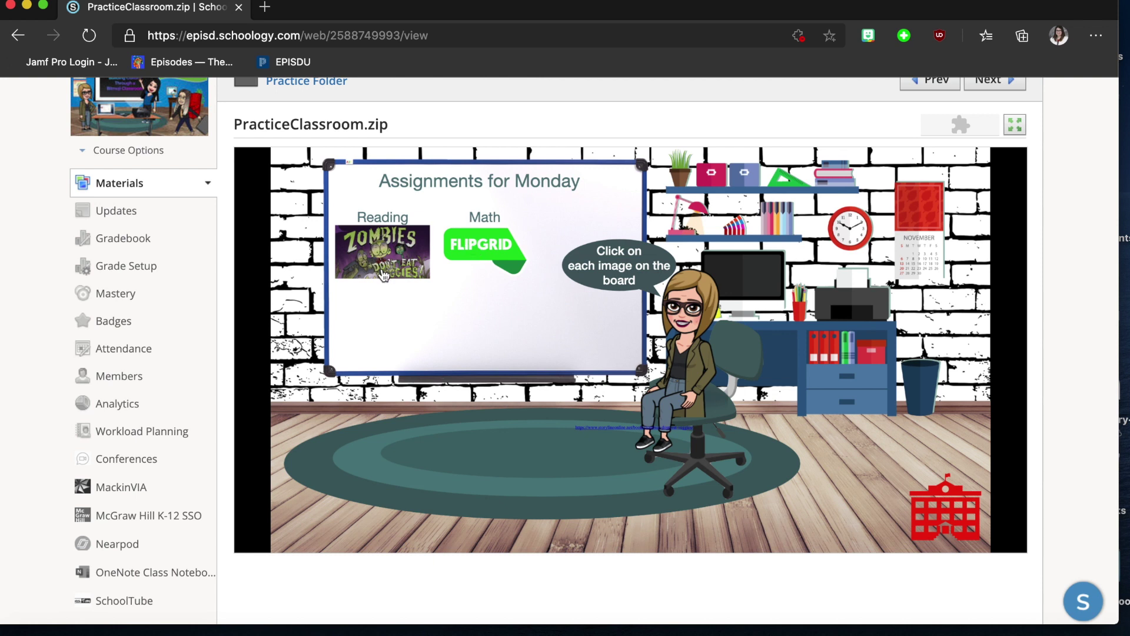
left_click(957, 507)
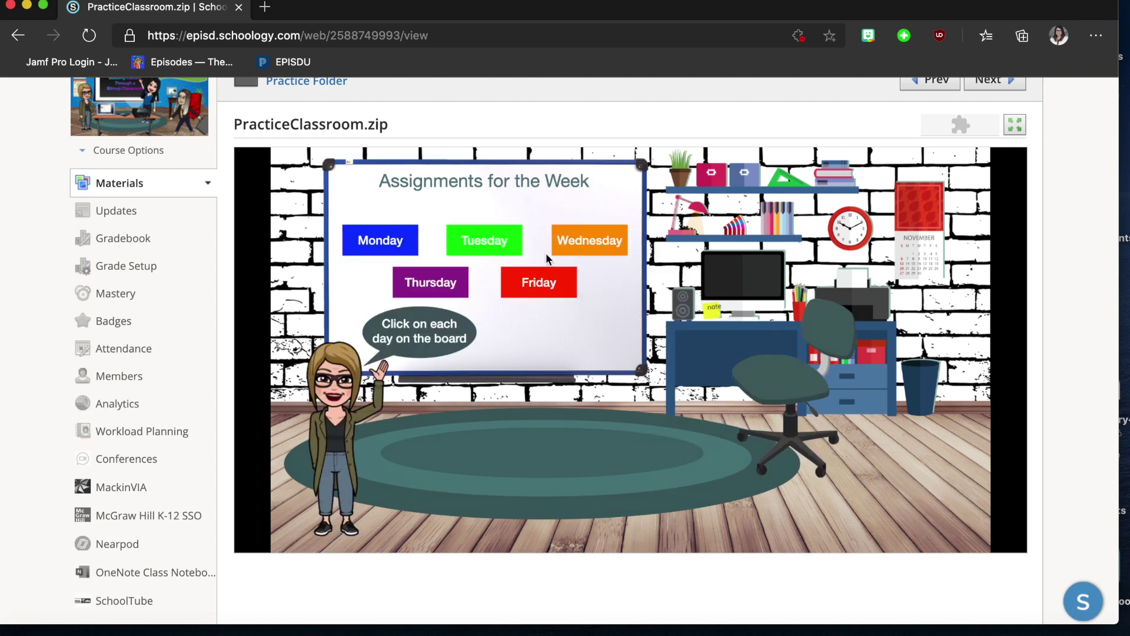
left_click(489, 245)
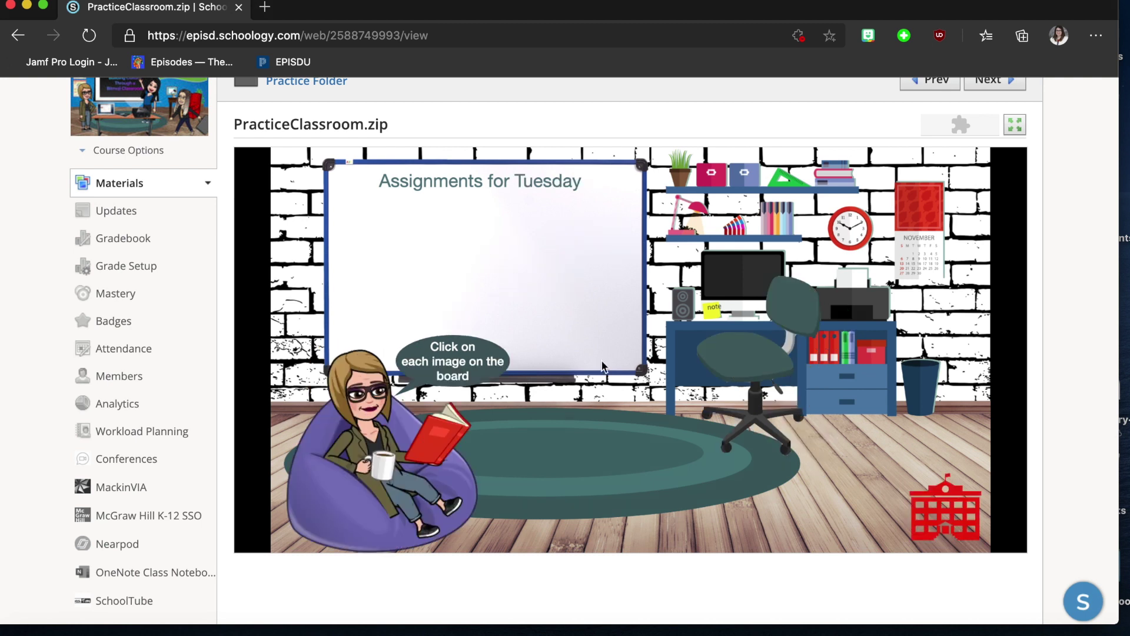
left_click(939, 512)
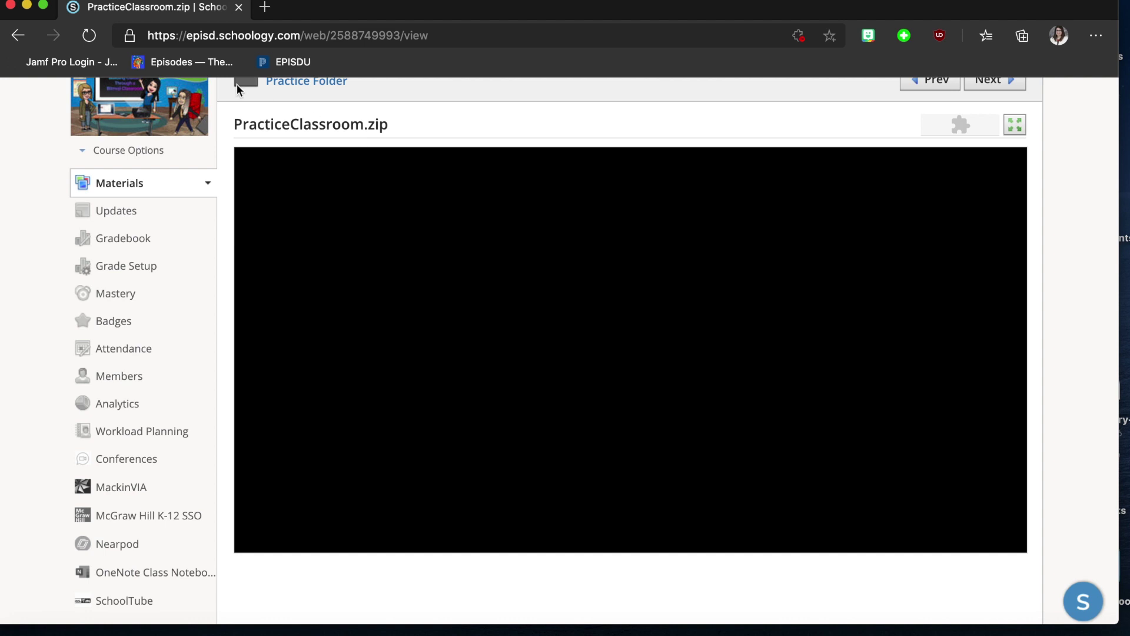
Step: Reload the package page and open the Assignments for Monday board again
left_click(88, 37)
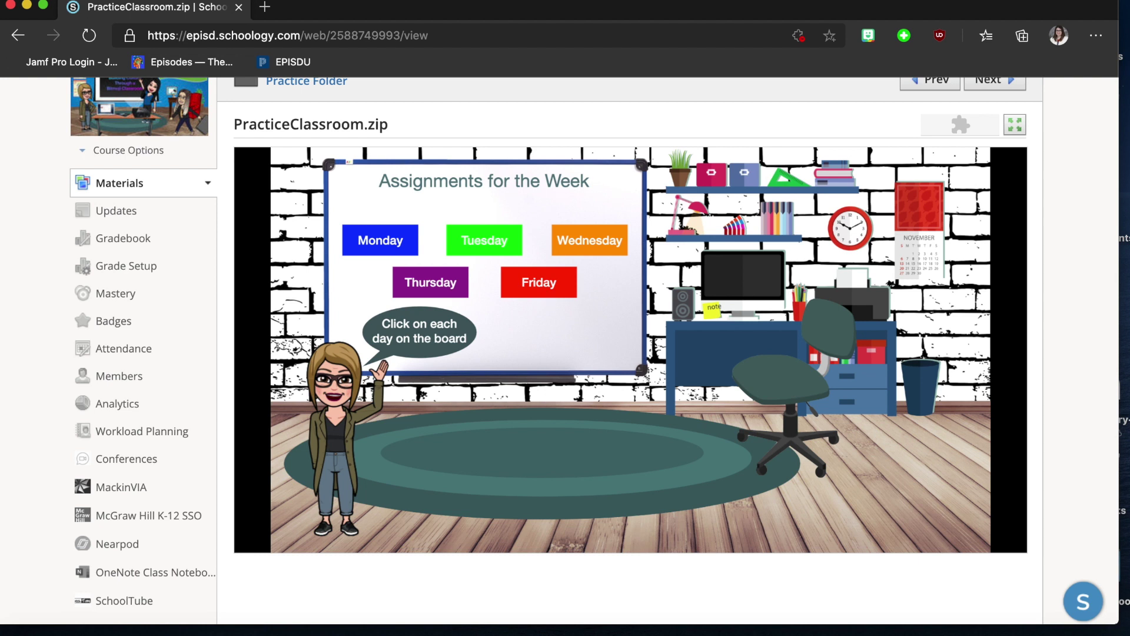
left_click(393, 244)
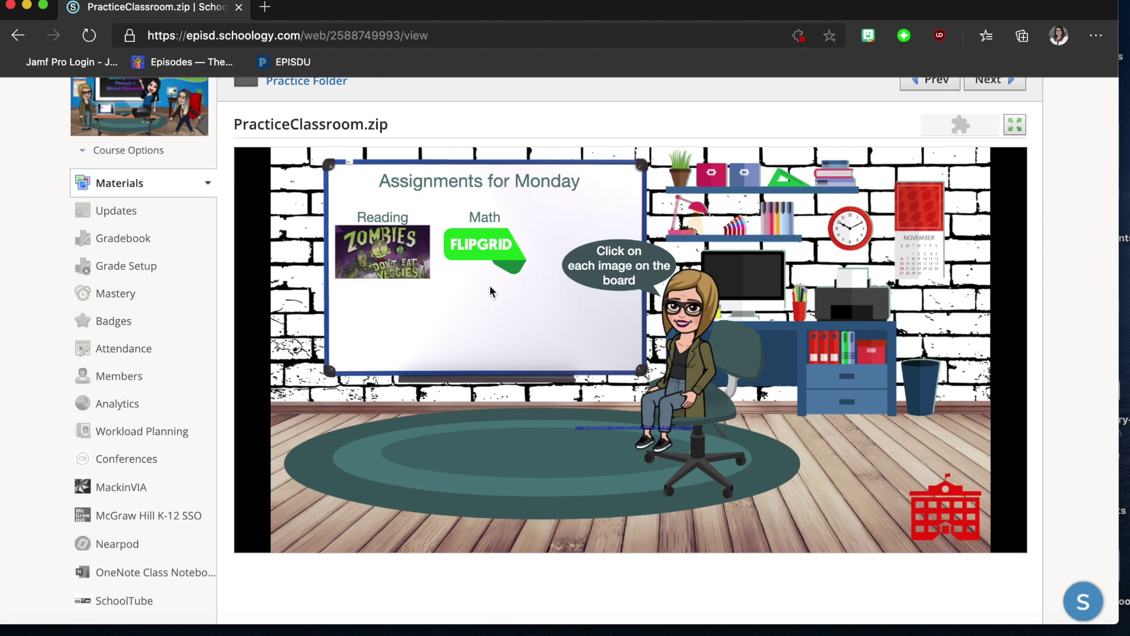
scroll(489, 285, "up", 2)
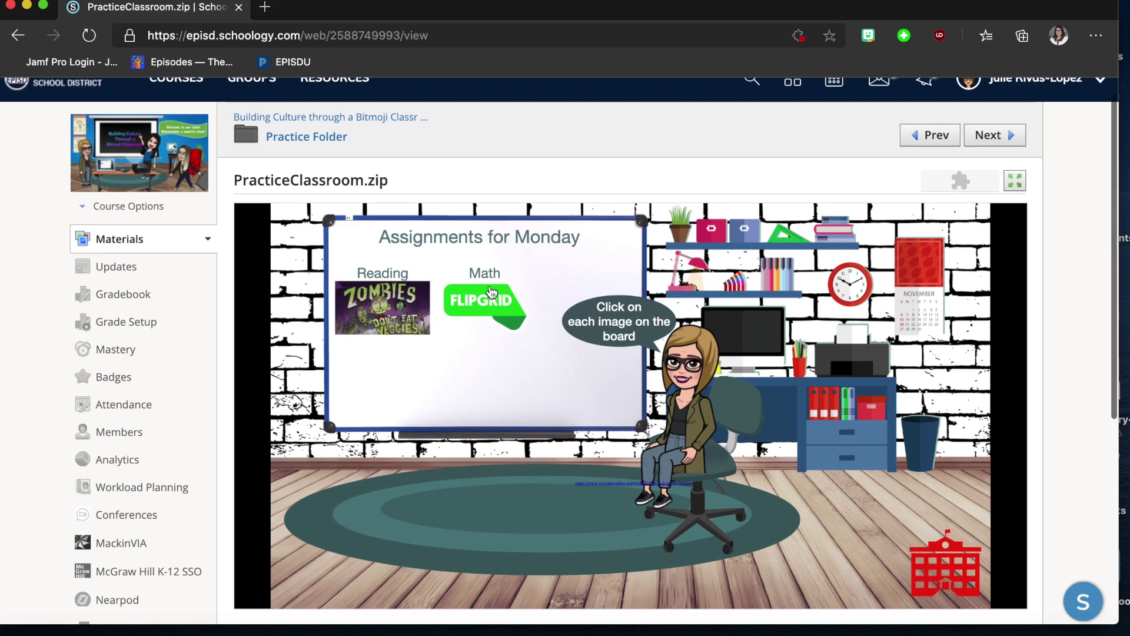